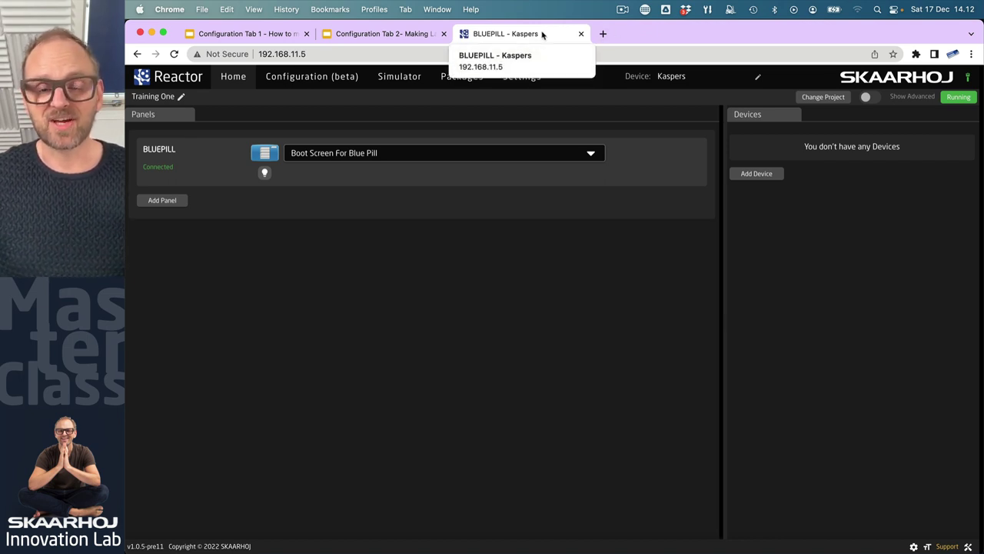
# - View the "Making a Custom Button" training slides and return to the Reactor home page
pyautogui.click(243, 36)
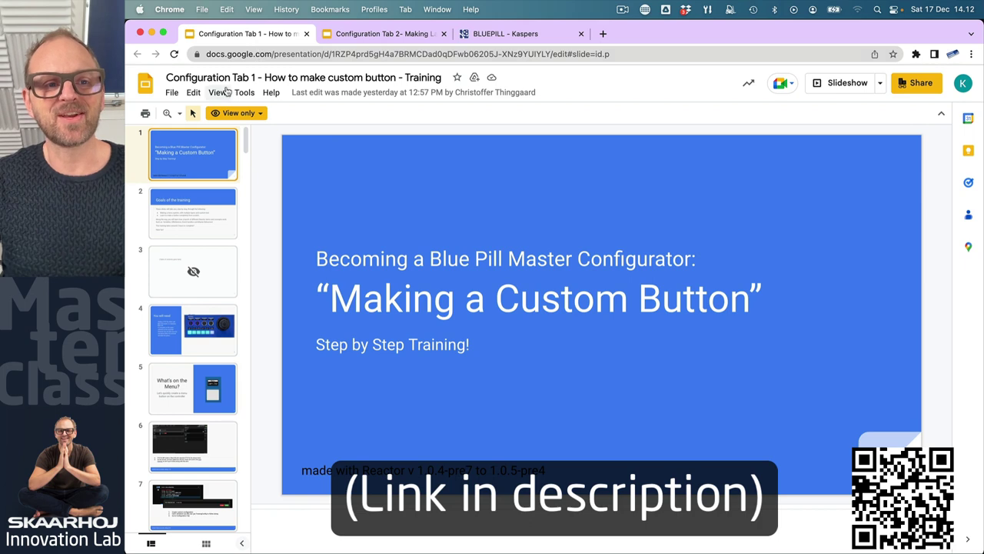
pyautogui.click(499, 35)
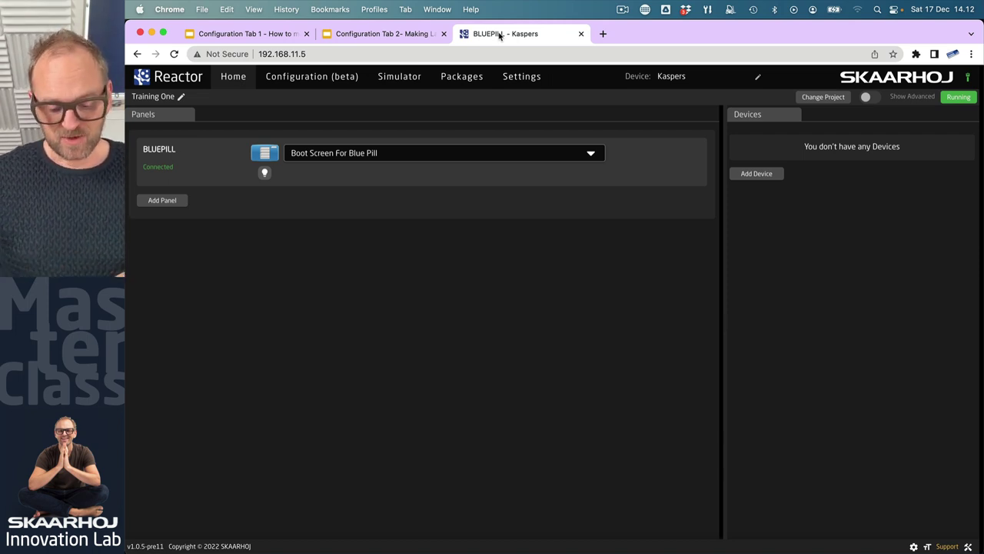
# - Start adding a panel manually and search the panel list for "ptz fly"
pyautogui.click(162, 200)
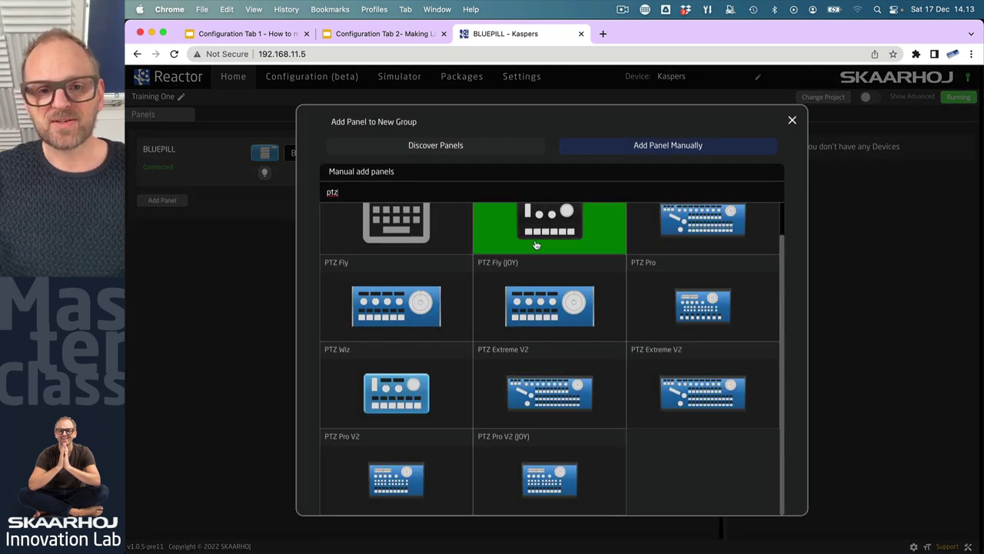
pyautogui.click(437, 192)
pyautogui.write('vfly')
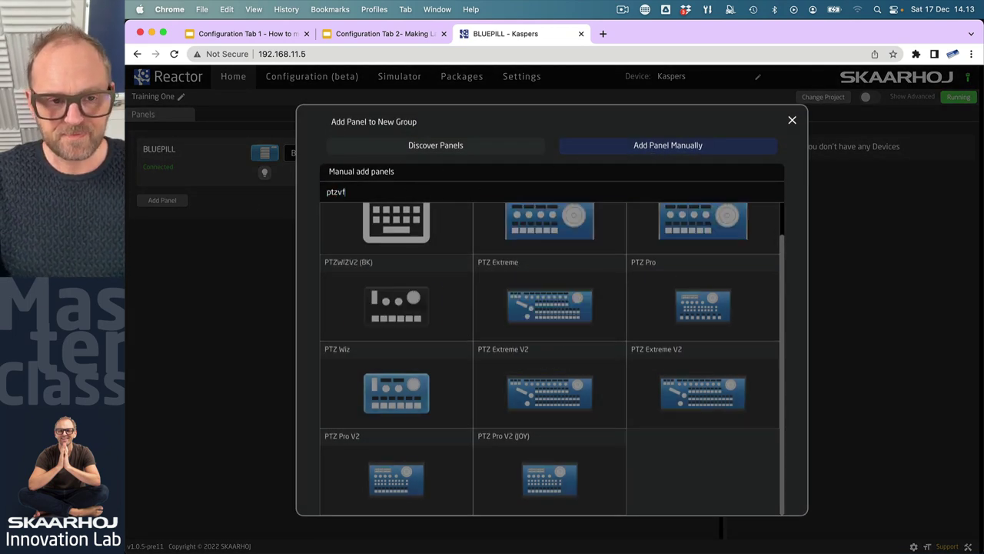
pyautogui.press('BackSpace')
pyautogui.press('BackSpace')
pyautogui.press('BackSpace')
pyautogui.press('BackSpace')
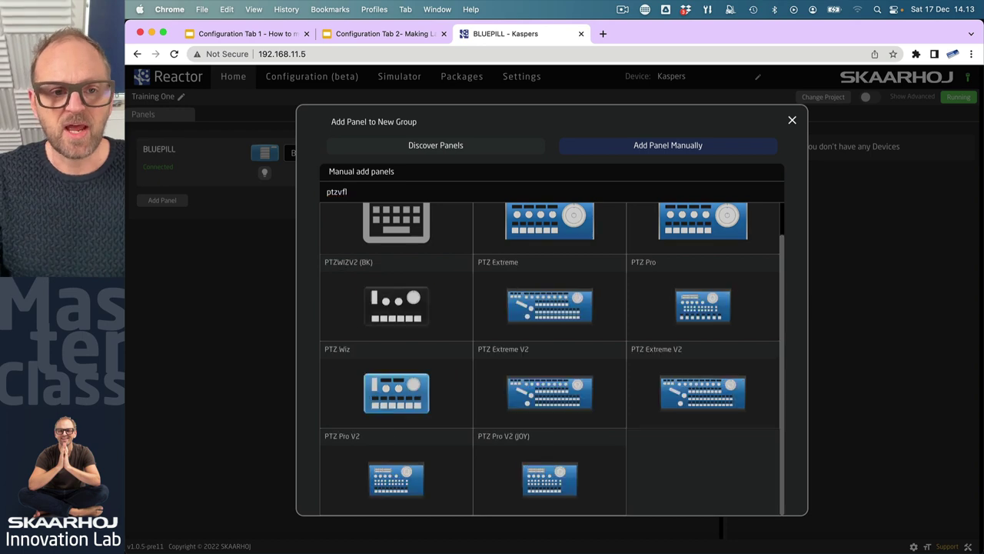
pyautogui.write('flky')
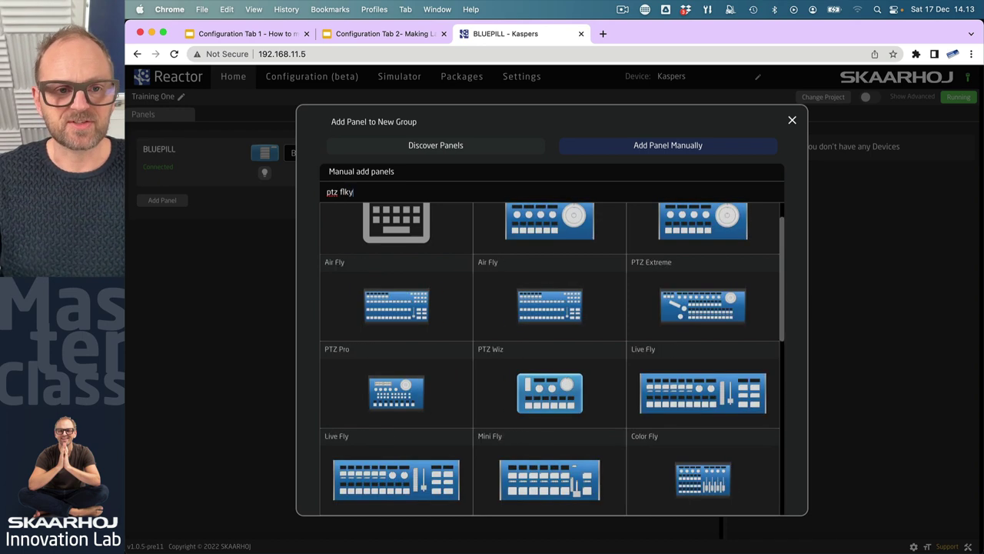
pyautogui.press('BackSpace')
pyautogui.press('BackSpace')
pyautogui.write('y')
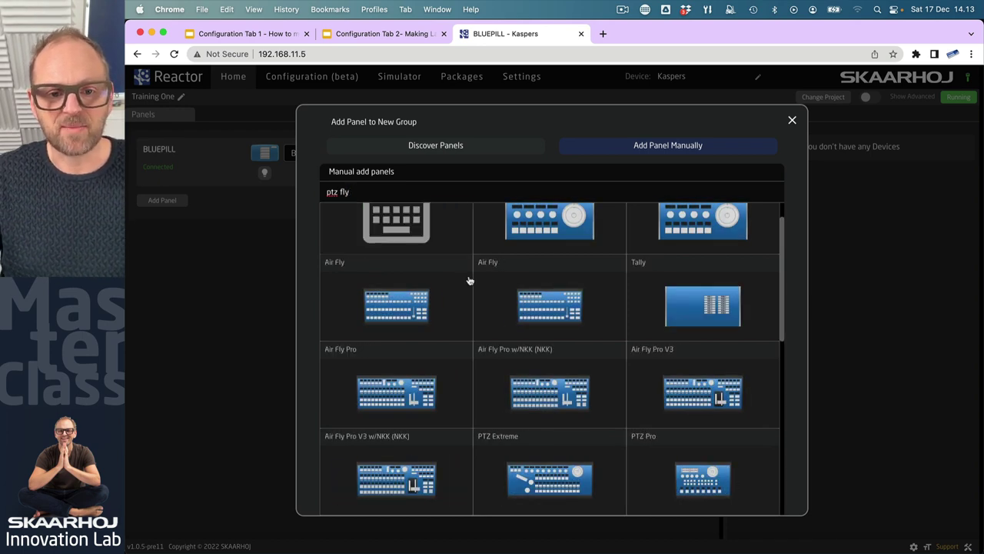
# - Browse the matching panels and add the standard PTZ Fly to the project, not the JOY variant
pyautogui.scroll(-1, 563, 349)
pyautogui.scroll(-5, 563, 345)
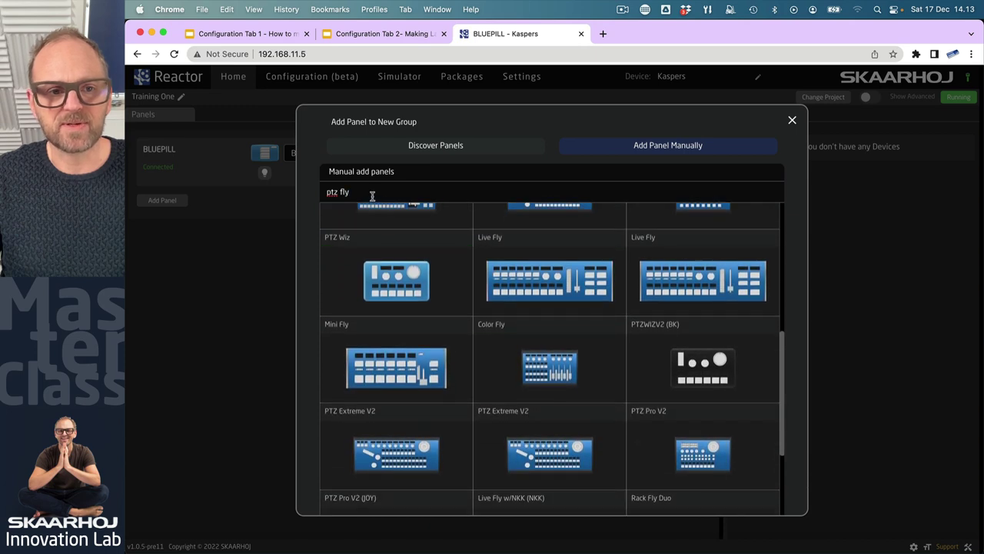
pyautogui.scroll(-5, 453, 373)
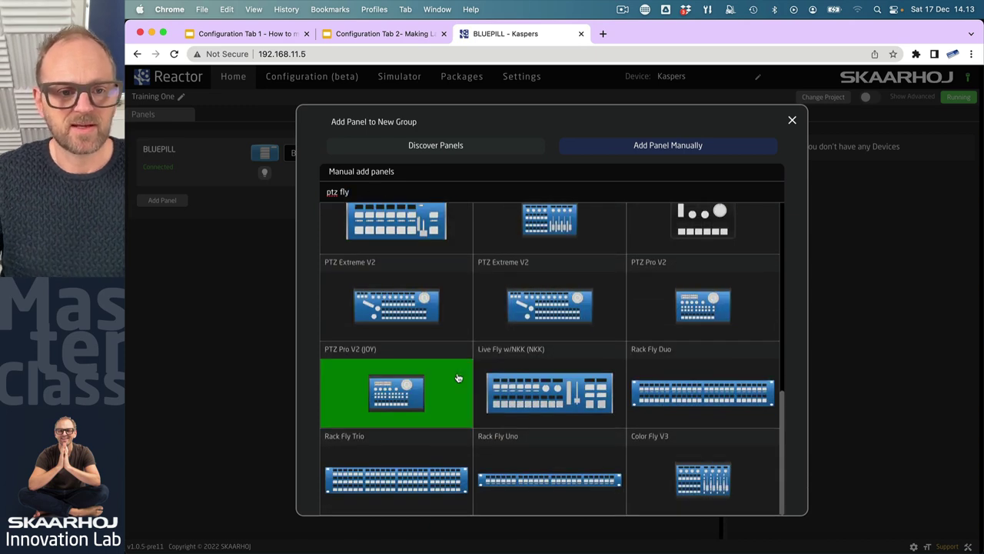
pyautogui.scroll(10, 398, 230)
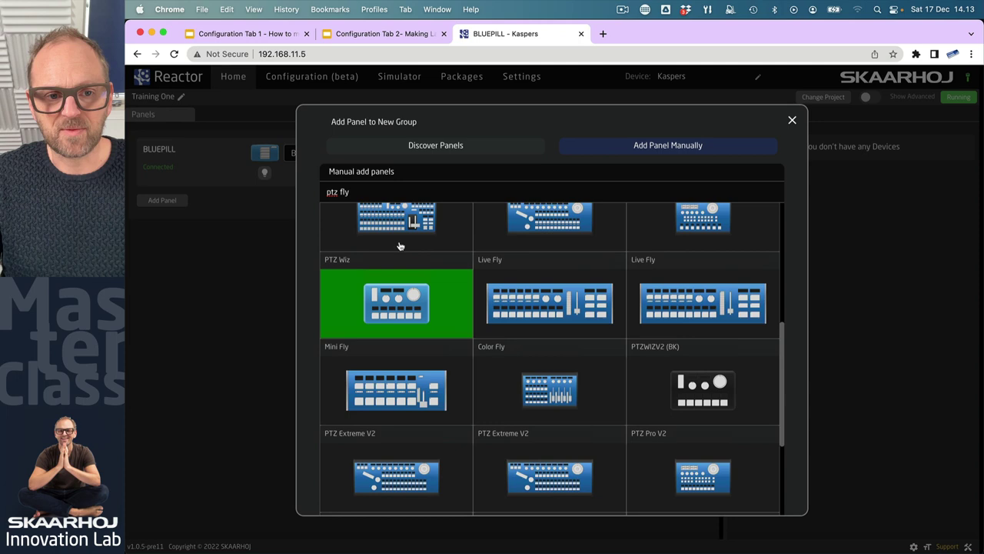
pyautogui.scroll(10, 405, 246)
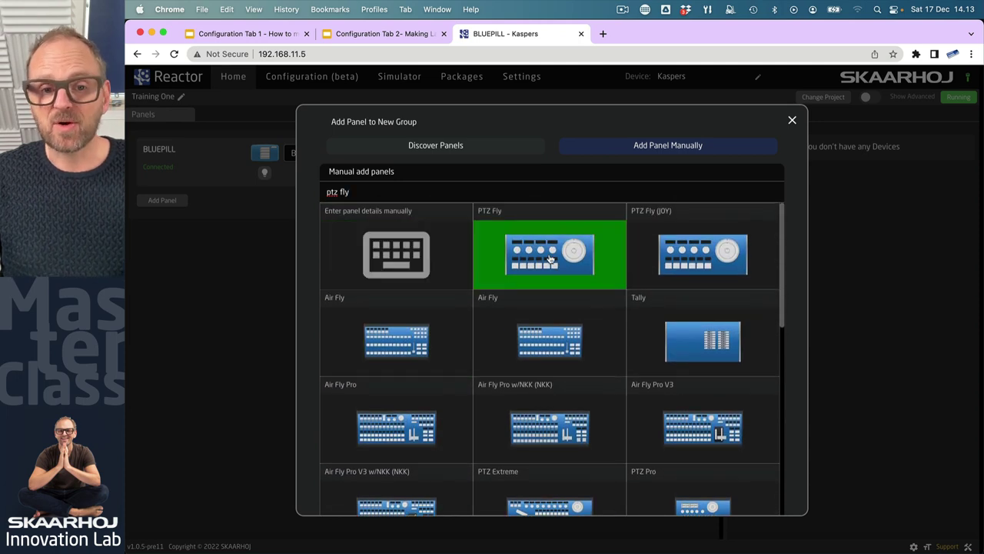
pyautogui.click(551, 257)
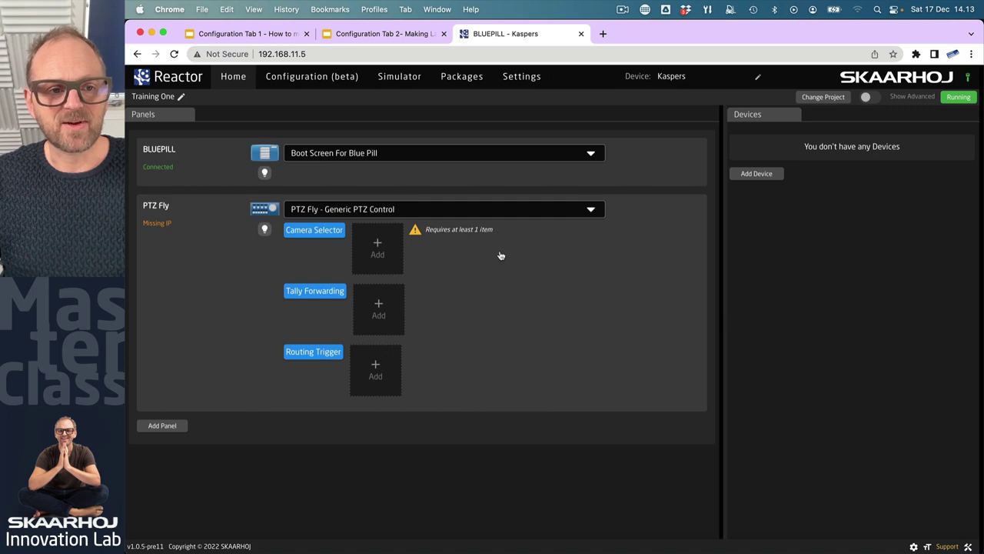
# - Examine the PTZ Fly panel's settings, including its IP and Port constraint, and close them without changes
pyautogui.click(156, 208)
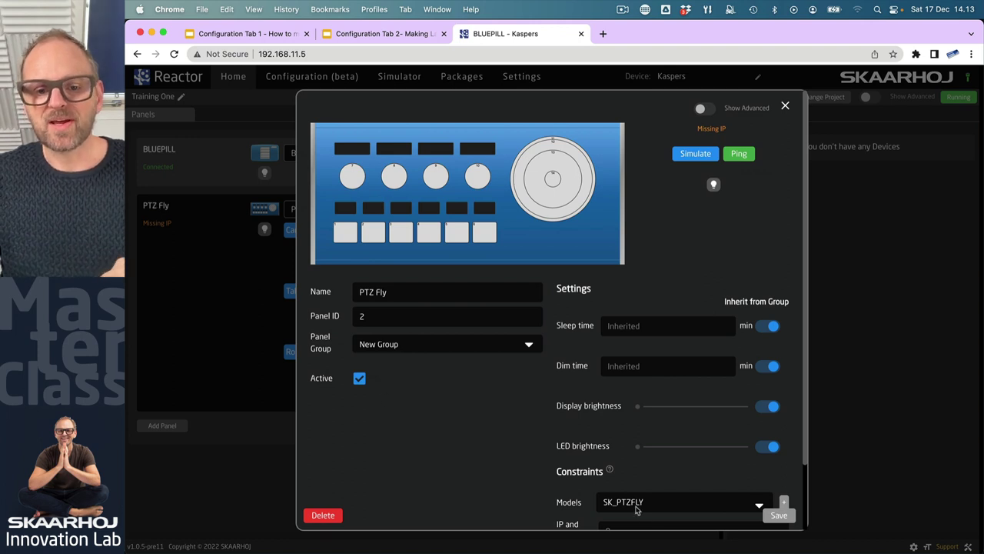
pyautogui.scroll(-2, 634, 500)
pyautogui.click(636, 458)
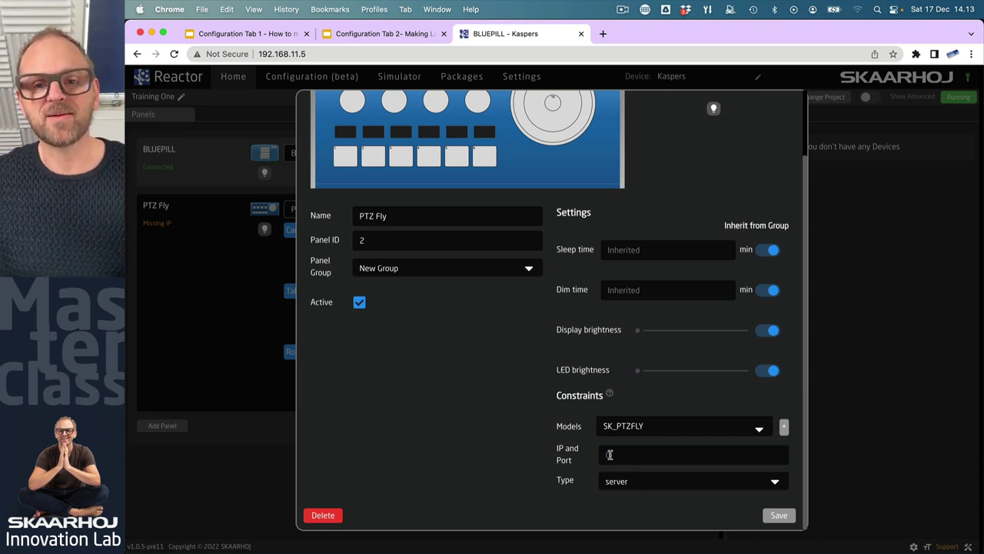
pyautogui.scroll(3, 705, 314)
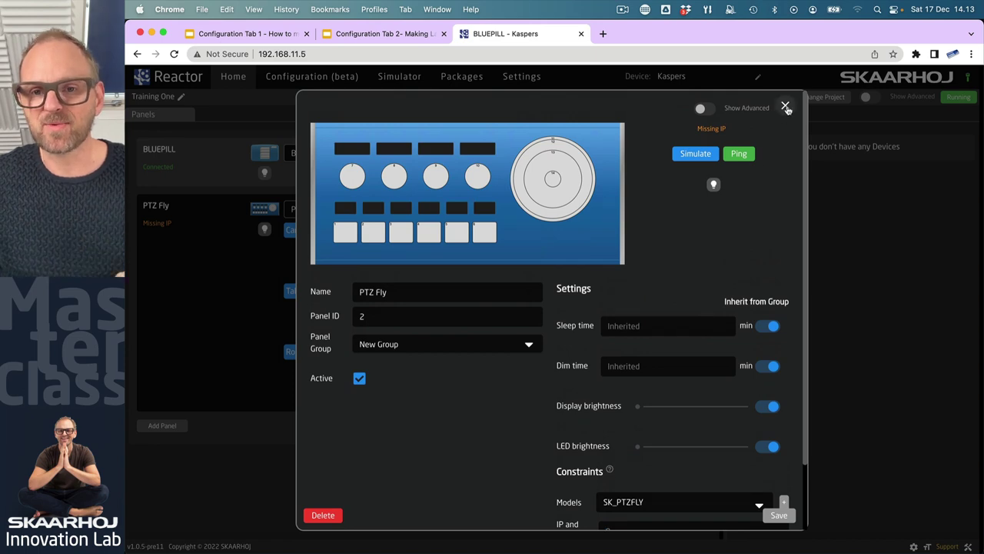
pyautogui.click(785, 106)
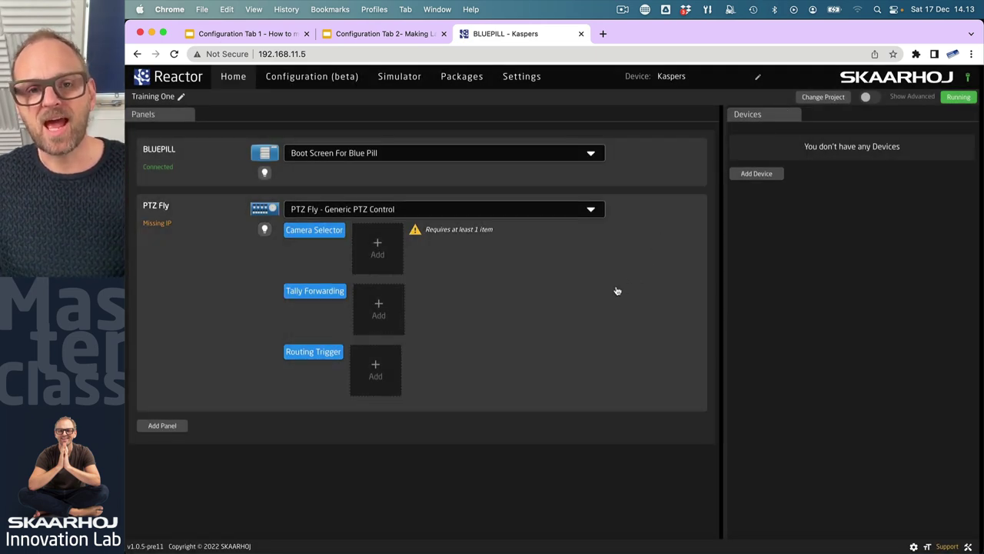
# - View the Simulator page and return to the project's home page
pyautogui.click(403, 77)
pyautogui.click(253, 101)
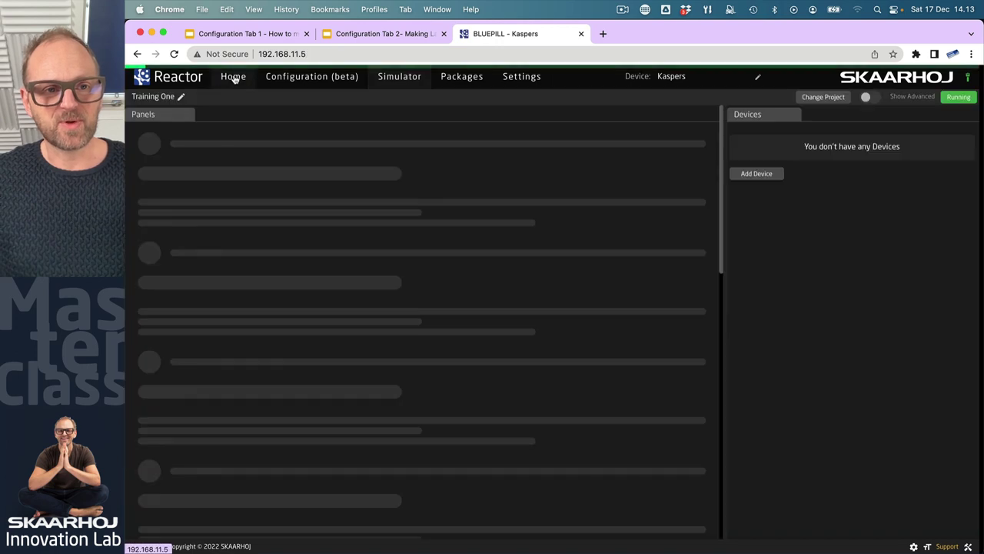
pyautogui.click(234, 77)
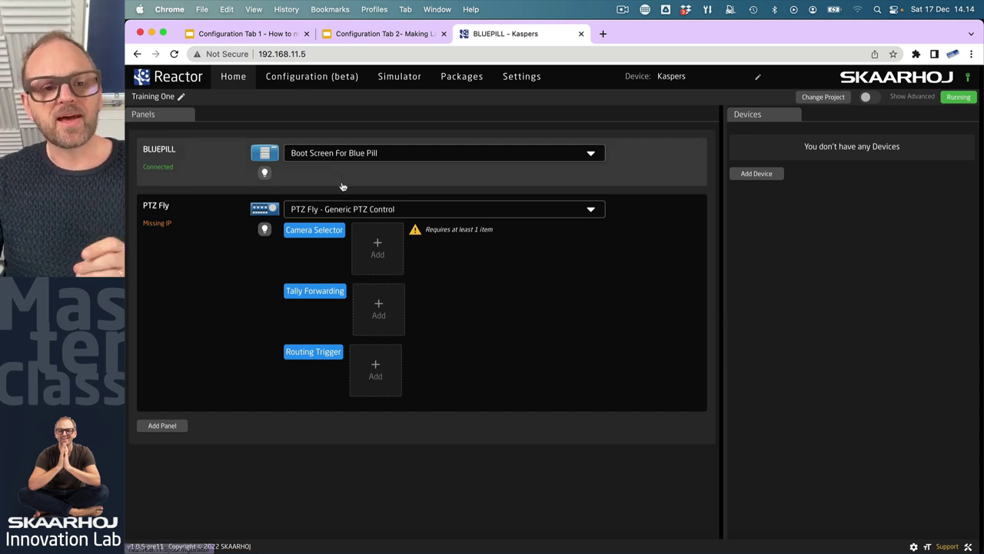
# - Review the configurations available for the PTZ Fly panel without changing the selection
pyautogui.click(356, 213)
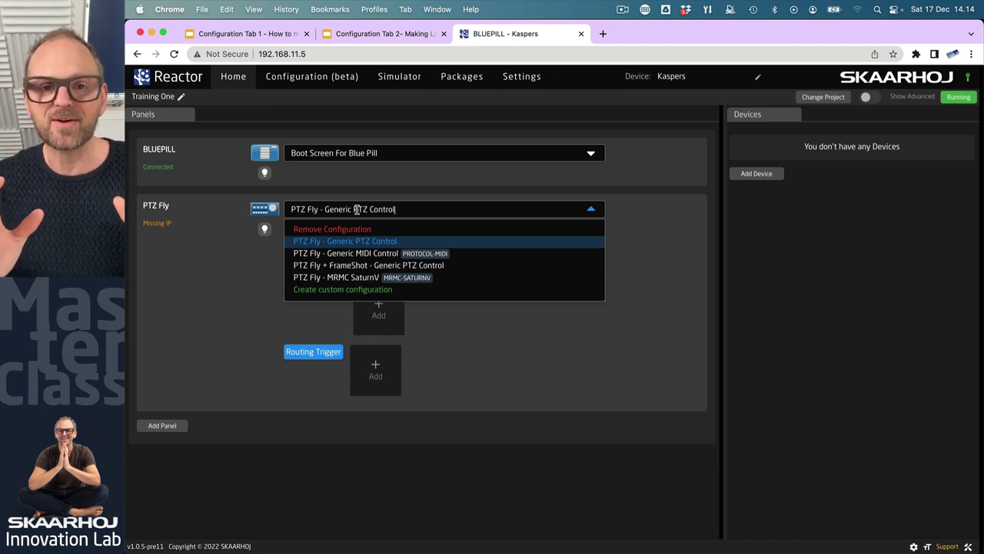
pyautogui.click(475, 365)
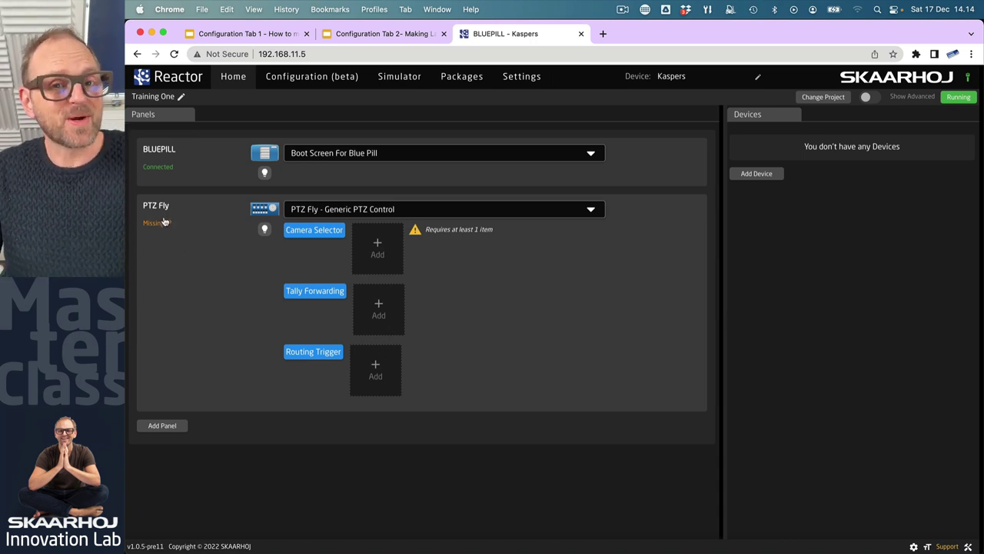
# - Manually add a Canon XC CR-N300 camera to the PTZ Fly's Camera Selector, searching for "cr-n300"
pyautogui.click(378, 245)
pyautogui.click(422, 137)
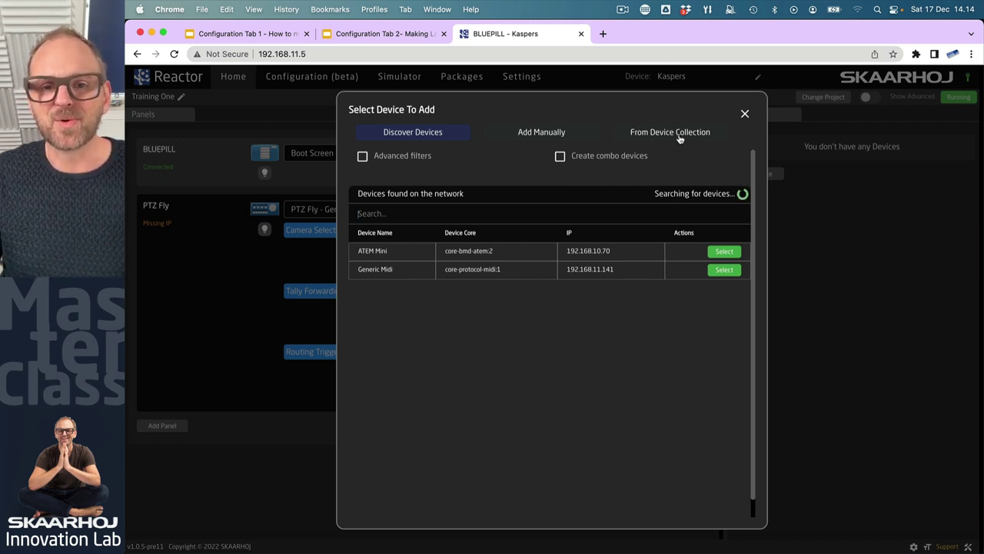
pyautogui.click(679, 135)
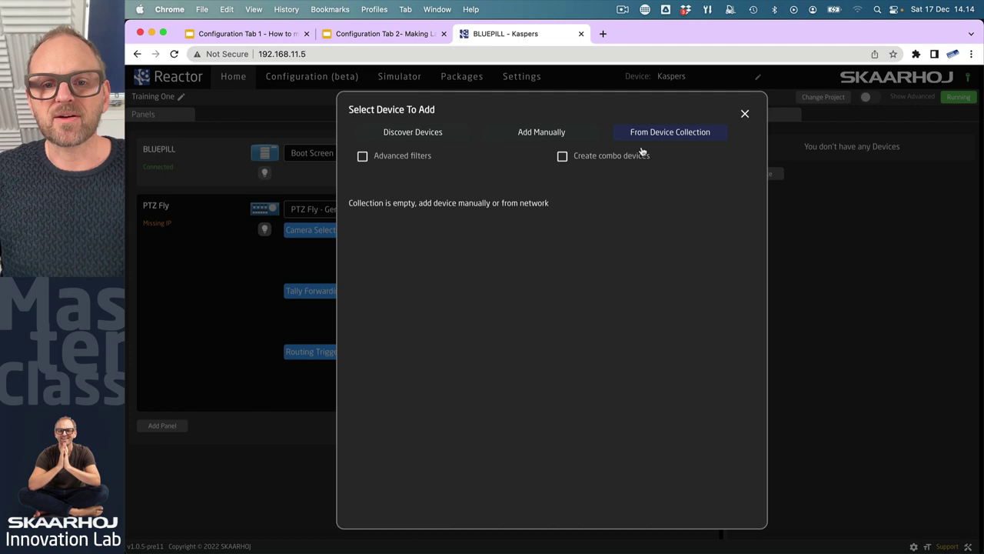
pyautogui.click(529, 132)
pyautogui.click(450, 206)
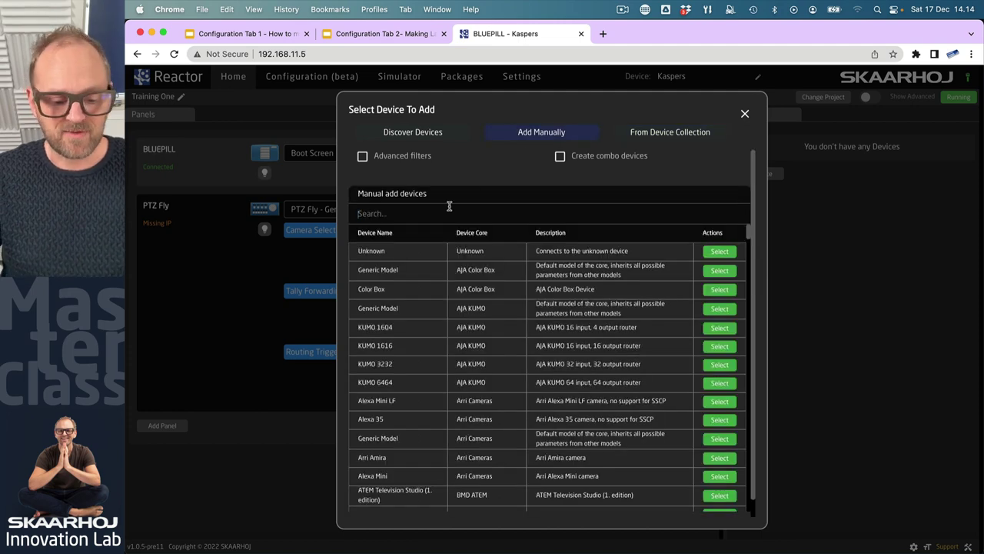
pyautogui.write('cr-n300')
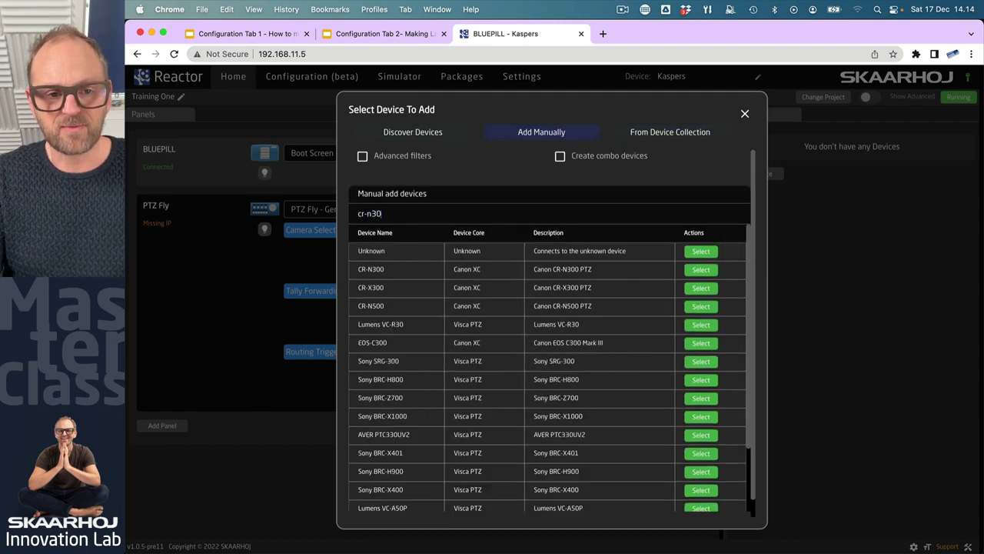
pyautogui.click(706, 271)
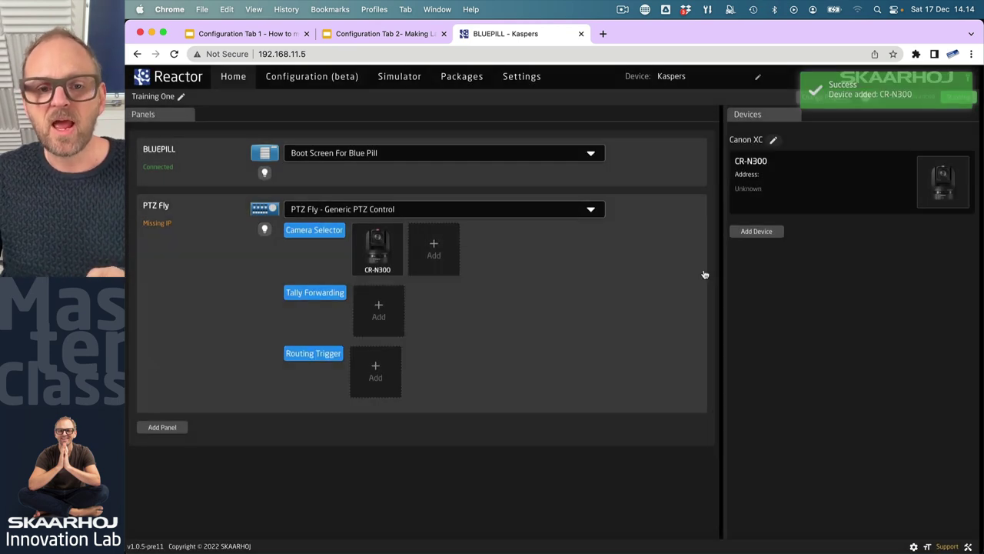
# - Check network discovery for a further Camera Selector device and close the device selection without adding one
pyautogui.click(440, 246)
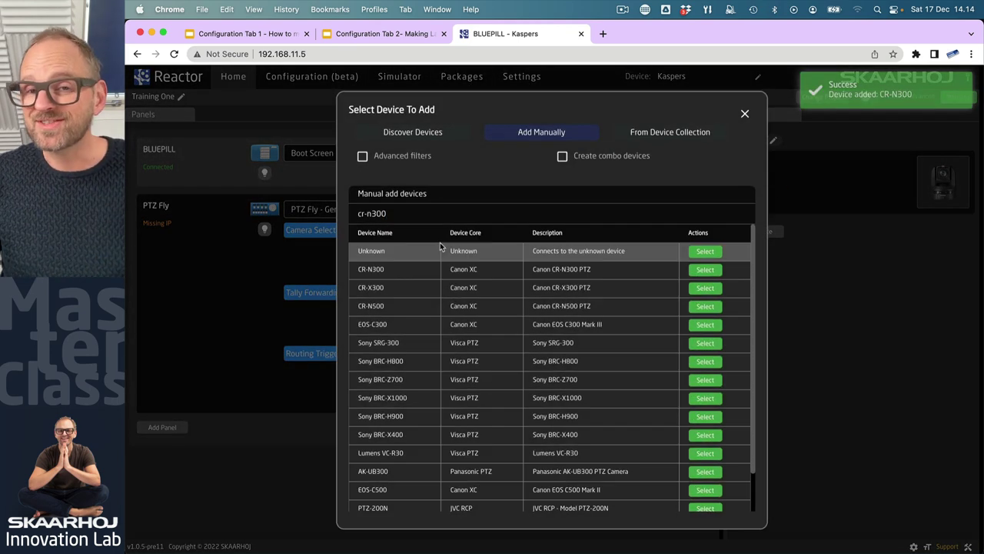
pyautogui.click(423, 133)
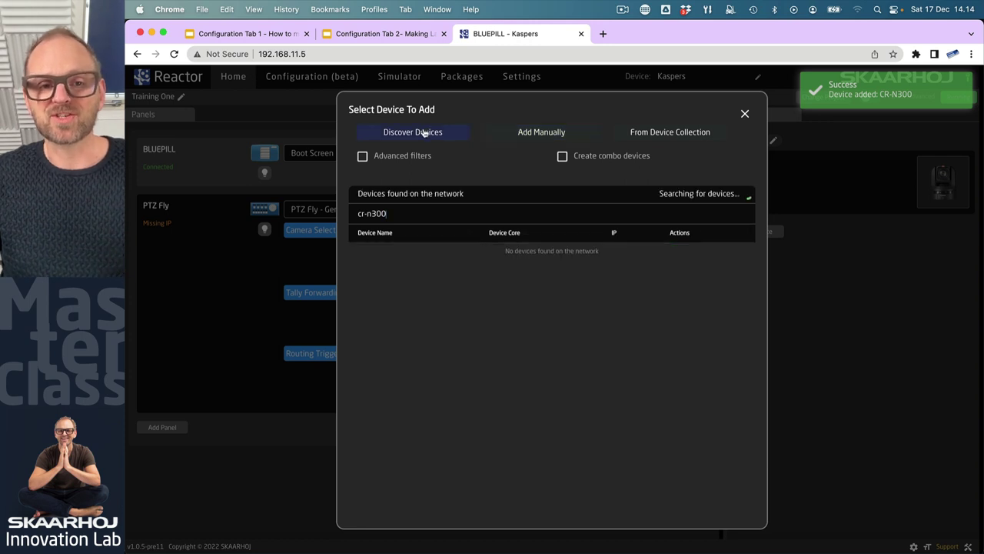
pyautogui.click(745, 114)
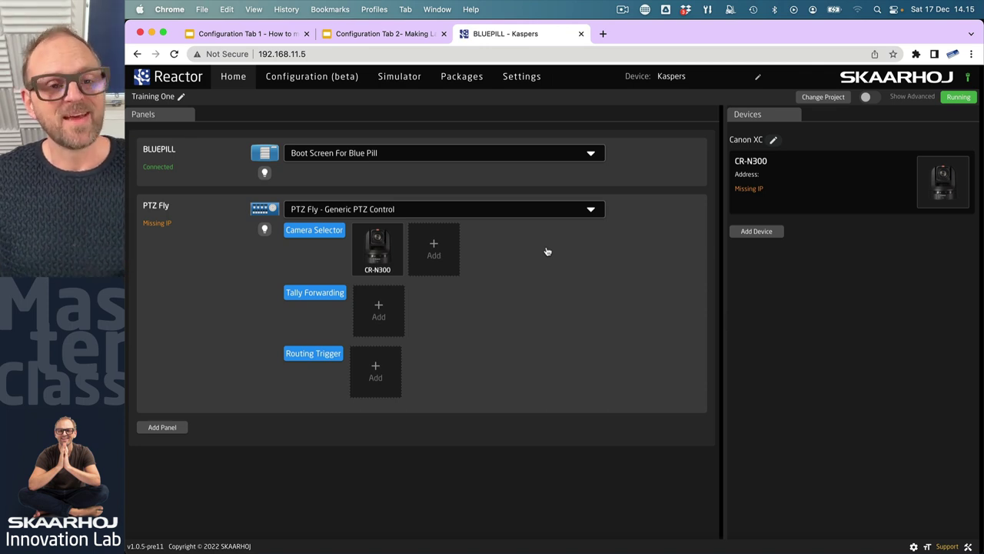
# - Create a custom configuration named TrainingConfig for the PTZ Fly panel
pyautogui.click(375, 211)
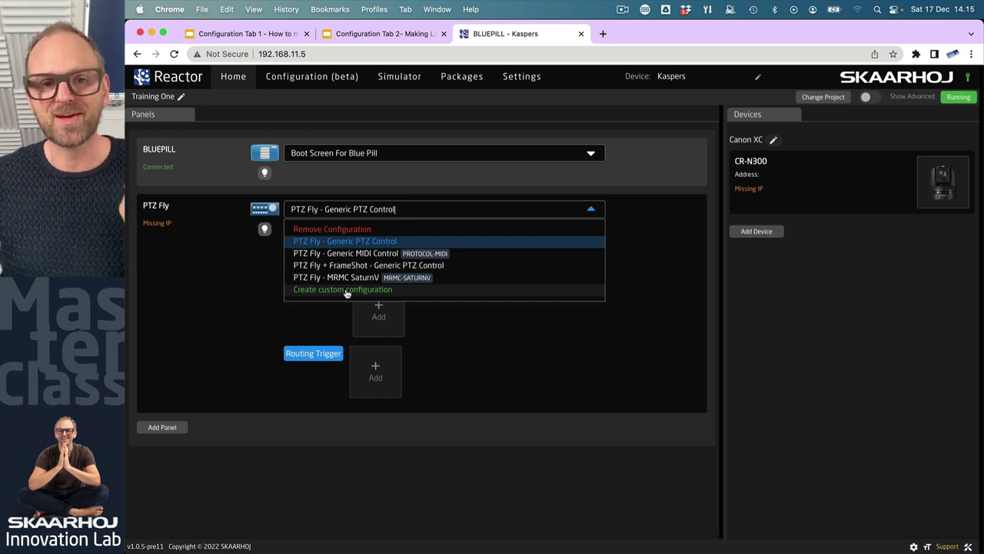
pyautogui.click(346, 291)
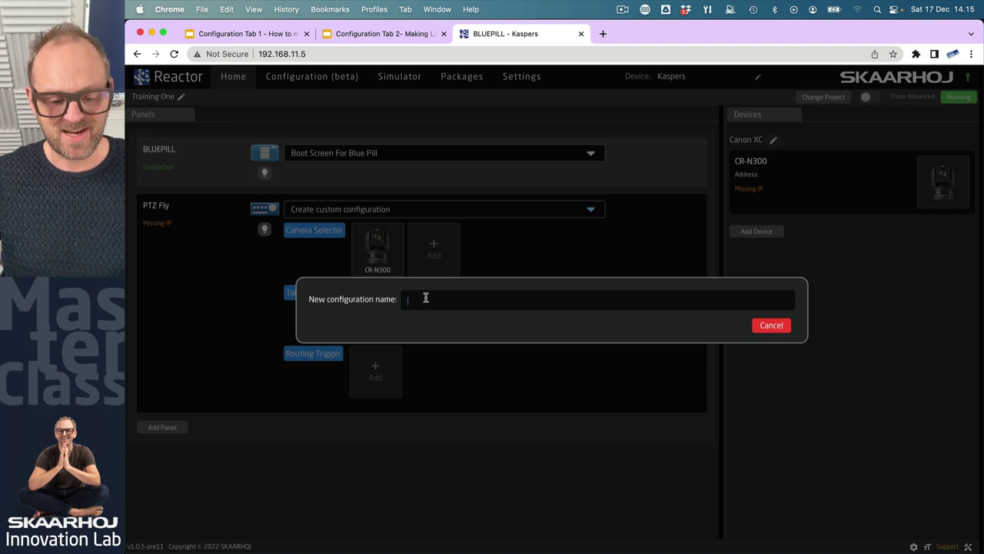
pyautogui.write('Training')
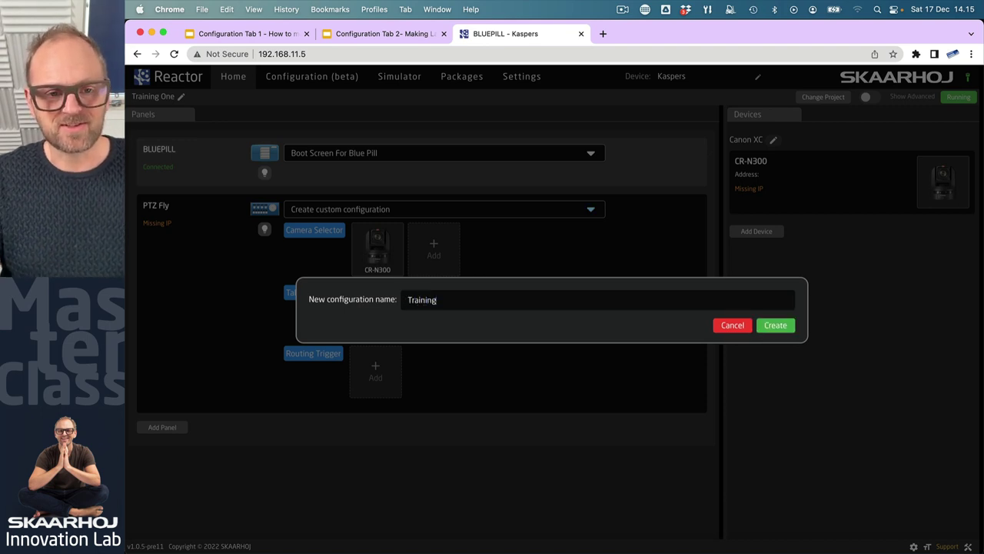
pyautogui.write('Config')
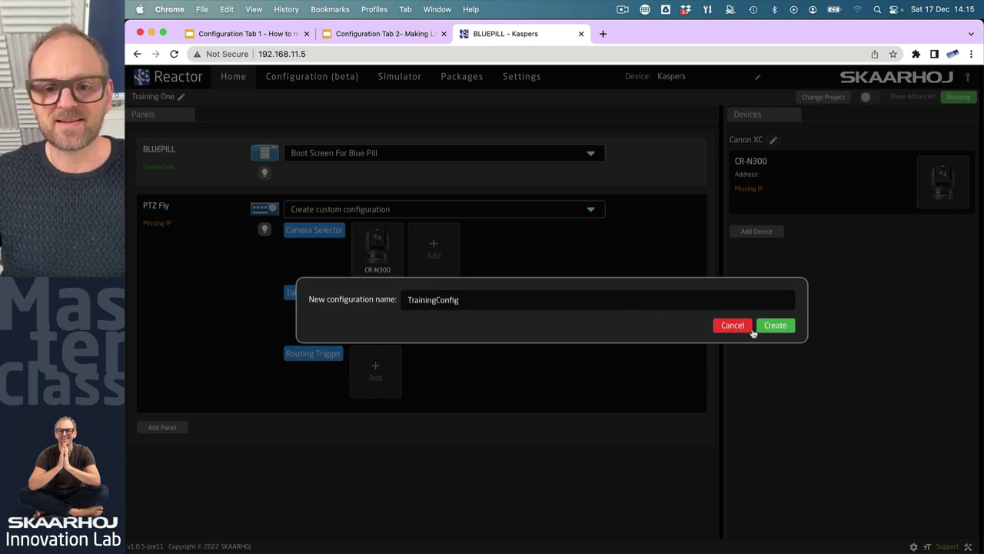
pyautogui.click(775, 325)
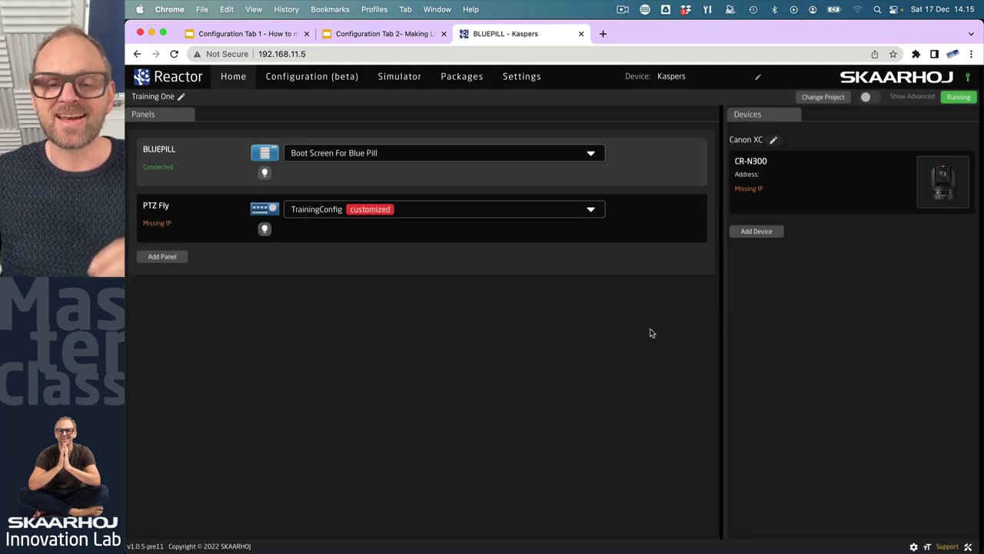
# - Expand the configuration tree to the TrainingConfig layer and create a behavior in it for the last button of the PTZ Fly's lower row
pyautogui.click(300, 83)
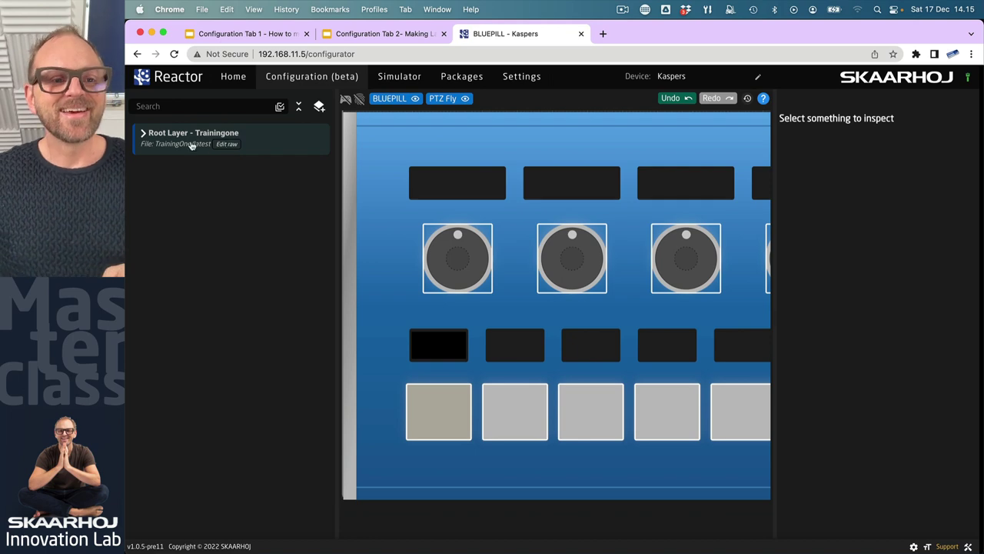
pyautogui.click(143, 135)
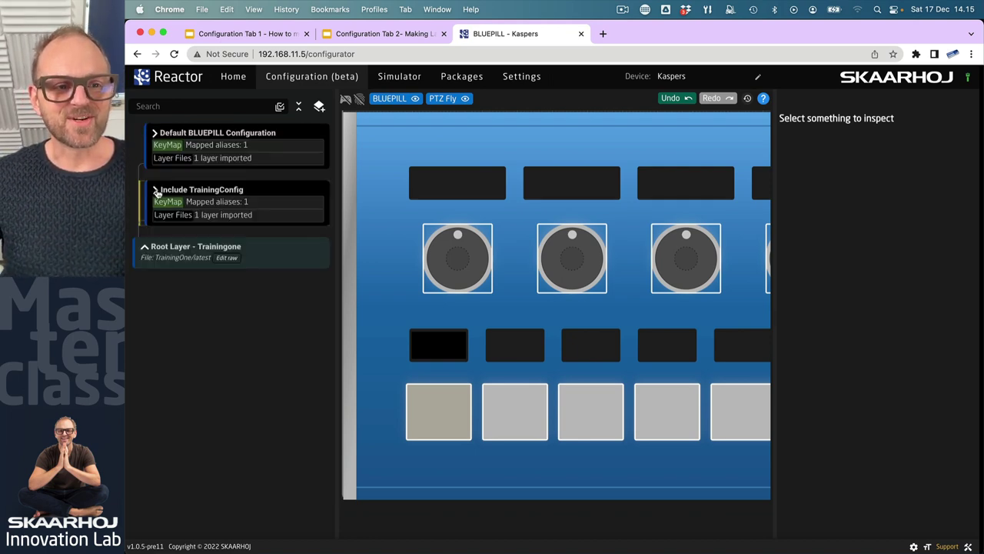
pyautogui.click(156, 190)
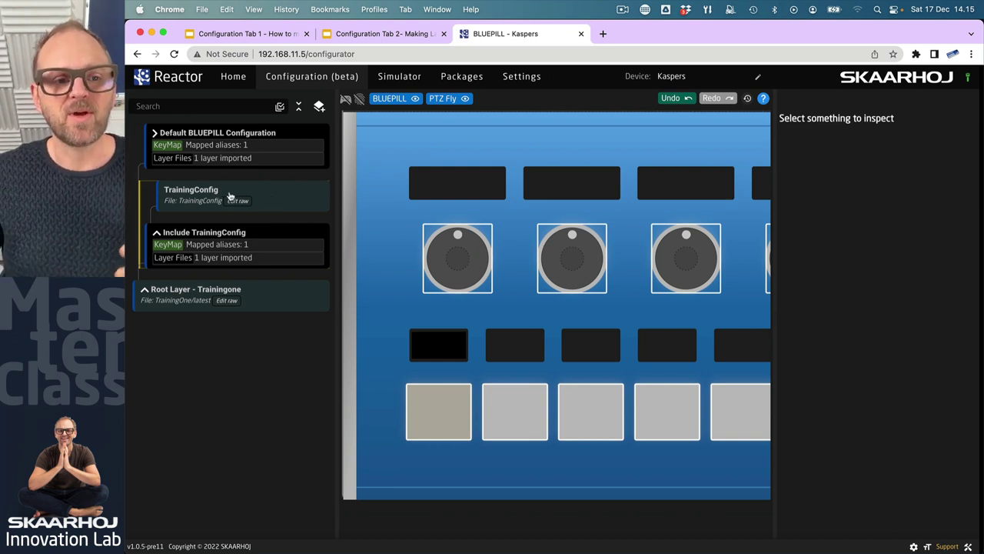
pyautogui.click(289, 192)
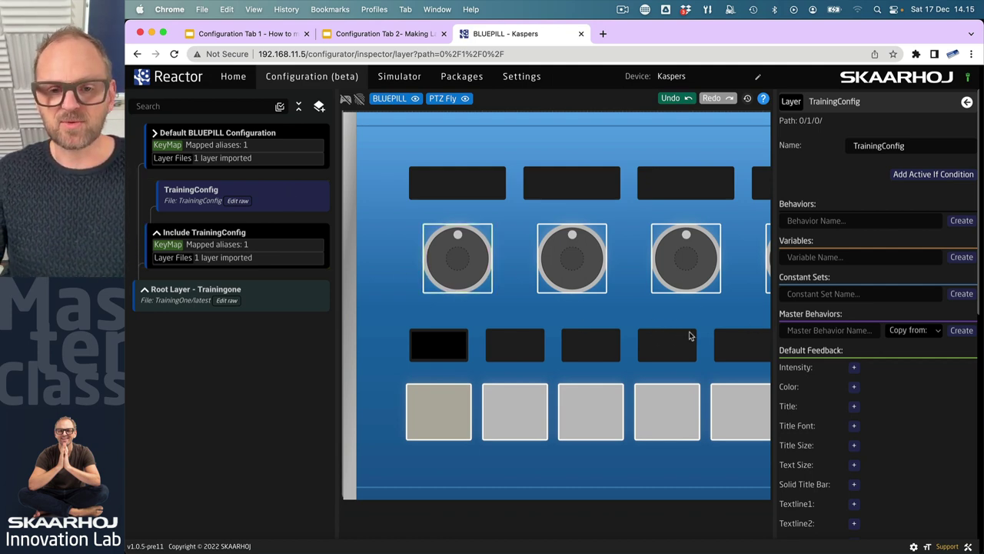
pyautogui.hscroll(3, 539, 311)
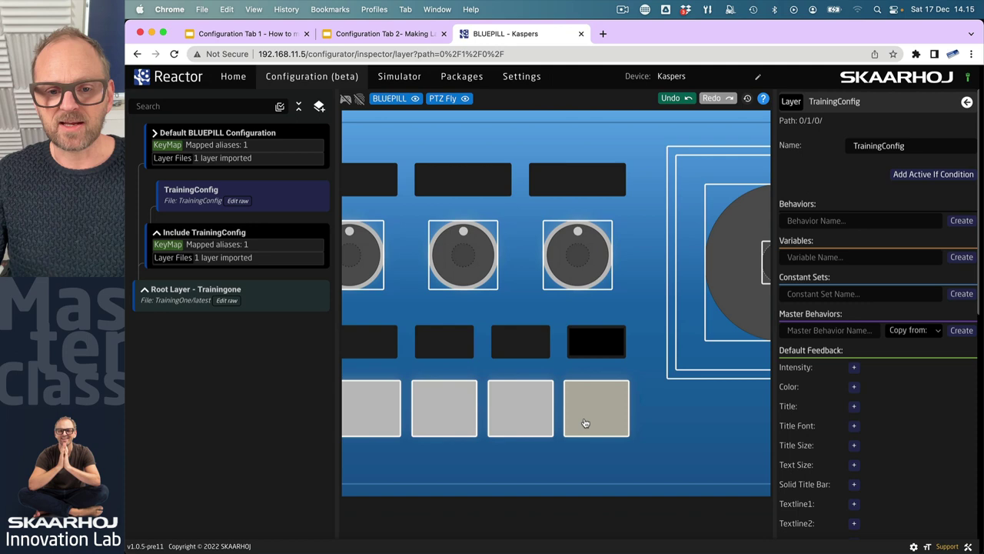
pyautogui.click(592, 420)
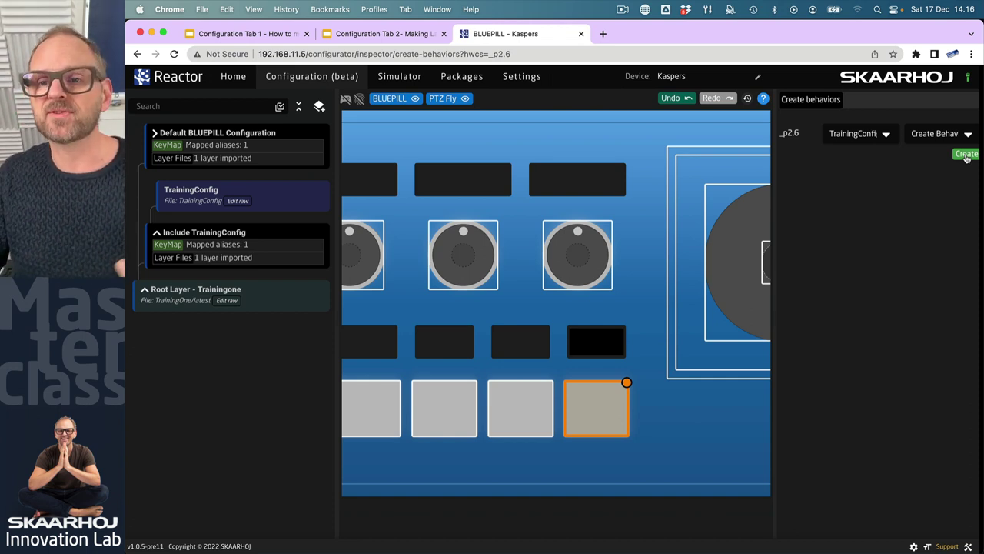
pyautogui.click(967, 155)
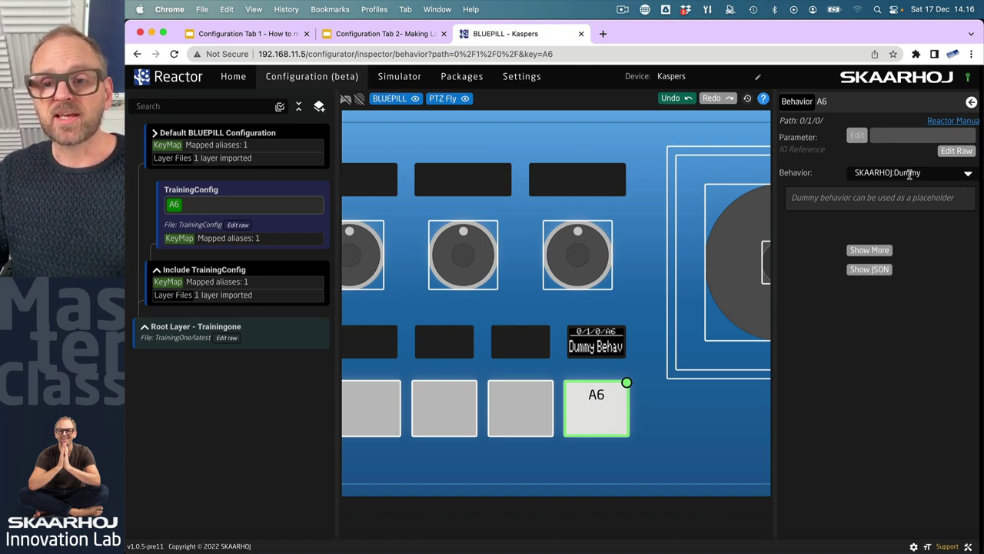
# - Create a variable named Menu in the TrainingConfig layer
pyautogui.click(238, 193)
pyautogui.click(518, 424)
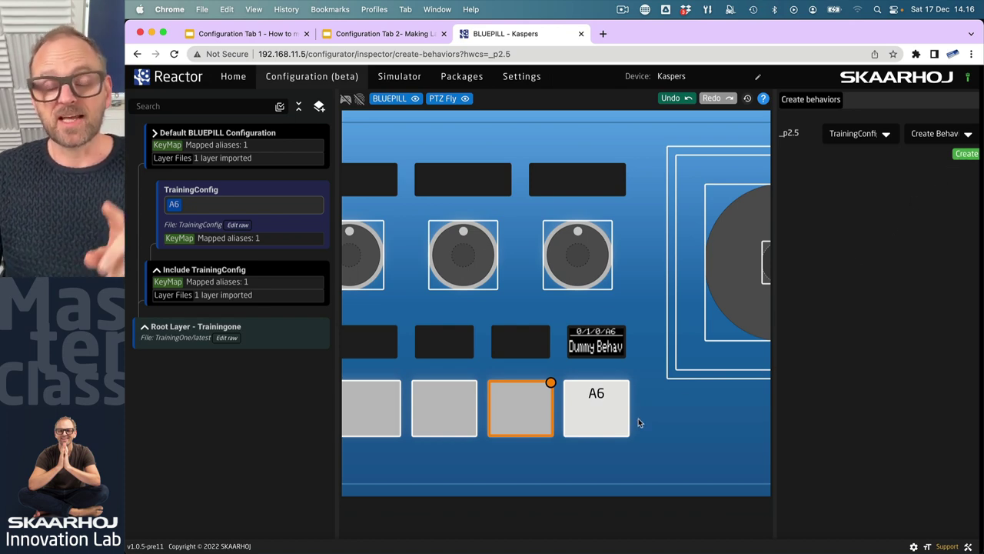
pyautogui.click(251, 190)
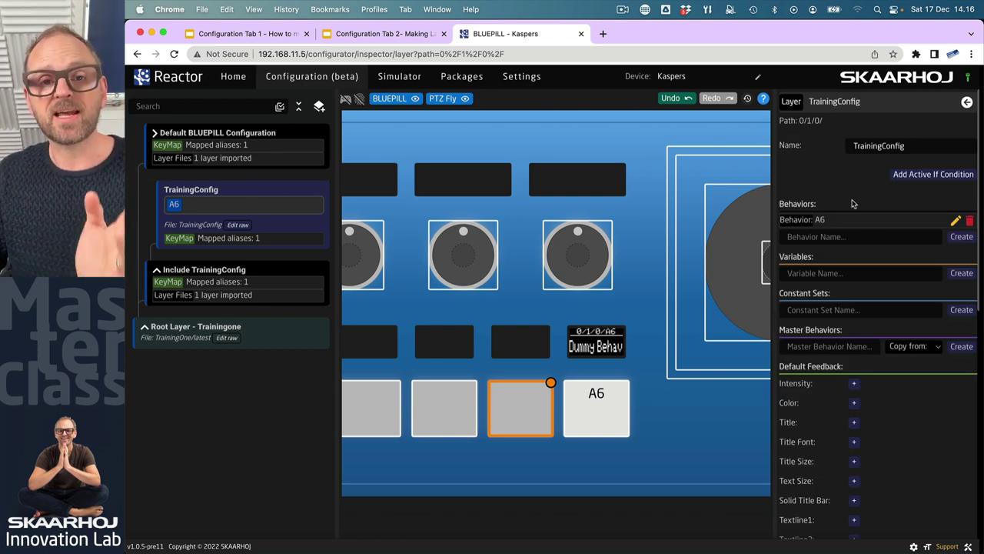
pyautogui.click(829, 276)
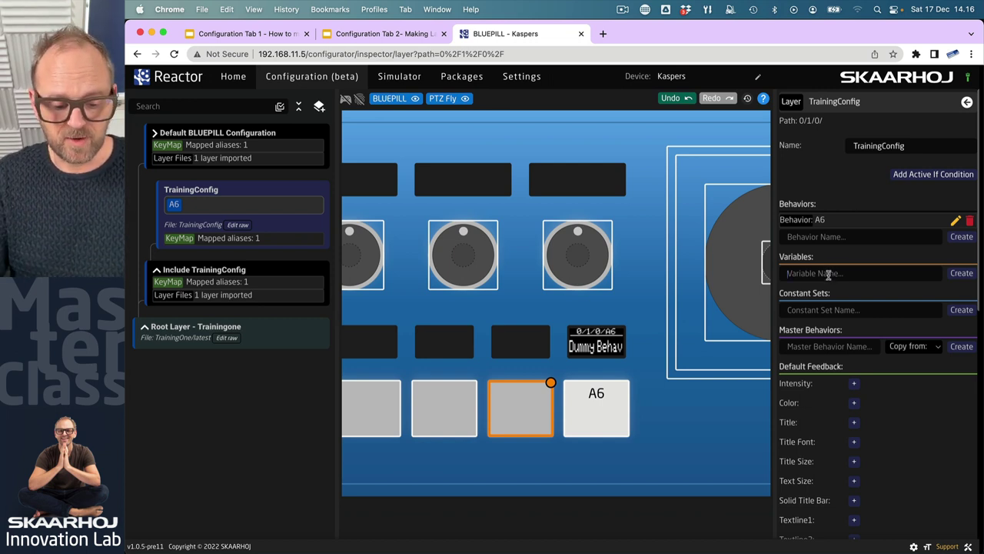
pyautogui.write('Menu')
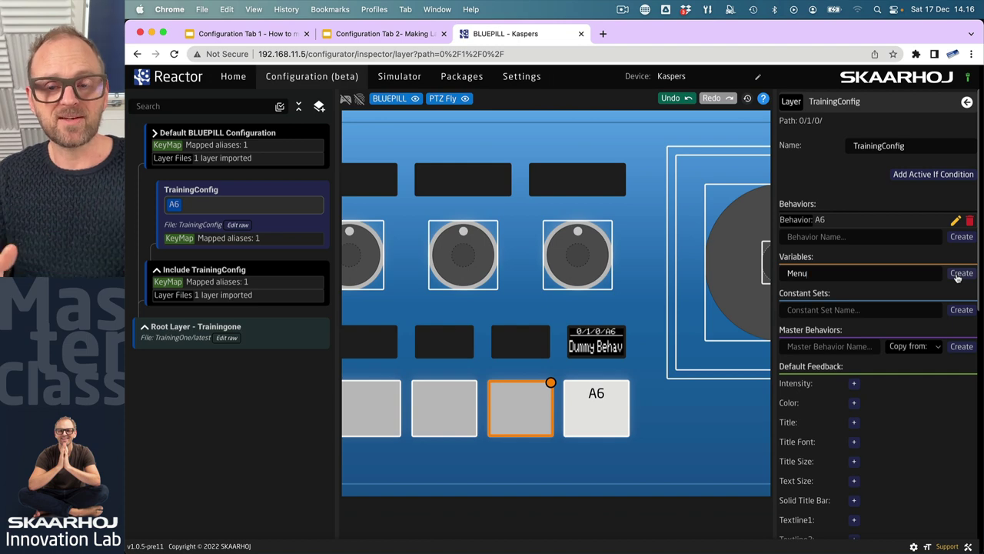
pyautogui.click(961, 274)
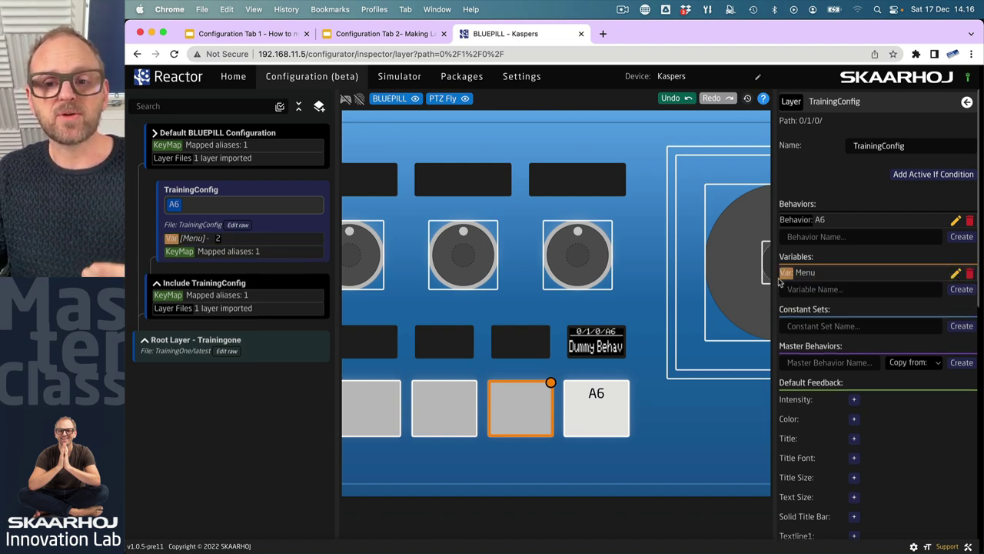
# - Change the Menu variable's type to Options and extend it to three option rows
pyautogui.click(810, 274)
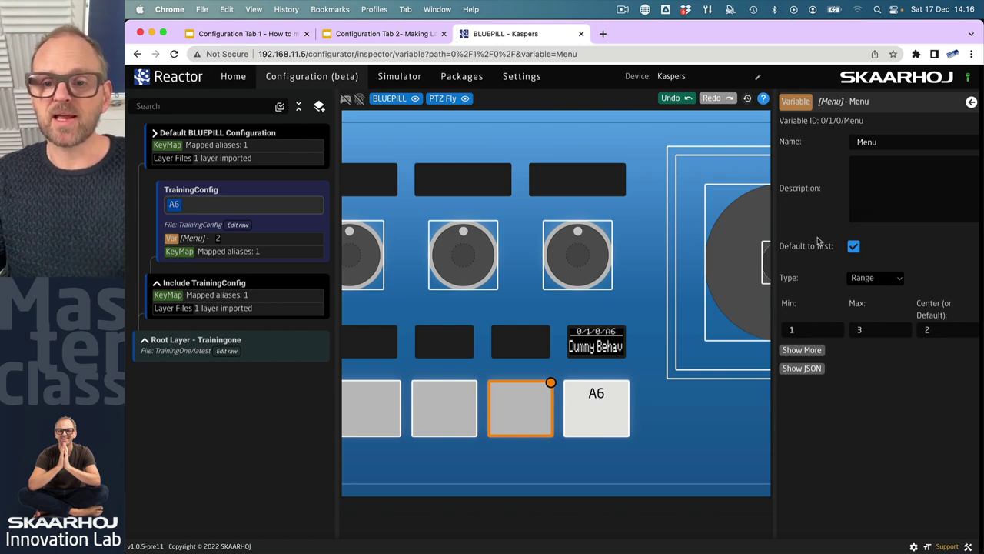
pyautogui.moveTo(822, 315)
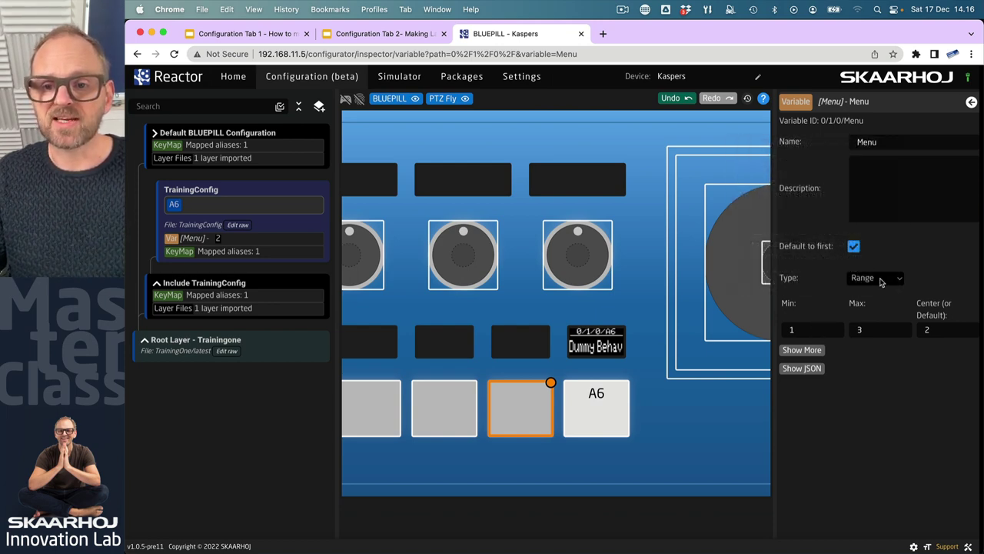
pyautogui.click(882, 280)
pyautogui.click(872, 293)
pyautogui.click(809, 325)
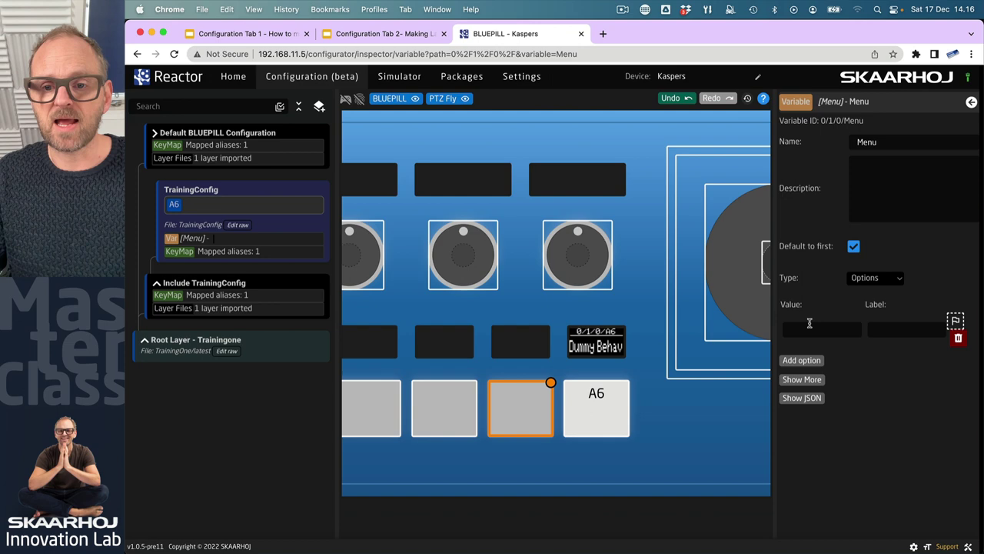
pyautogui.click(802, 361)
pyautogui.click(804, 396)
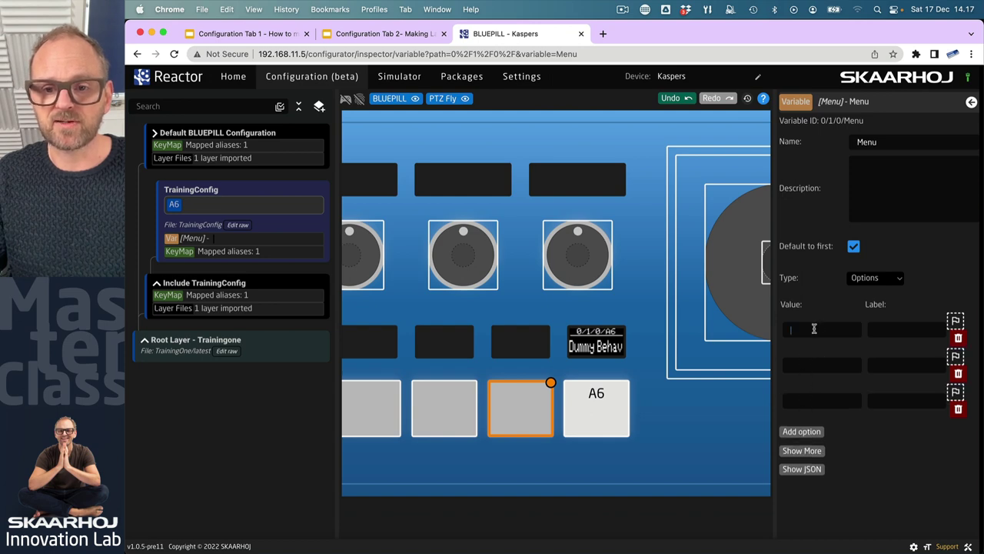
# - Enter vmix, presets and camsel as the values of the Menu variable's three options
pyautogui.click(814, 327)
pyautogui.write('vmix')
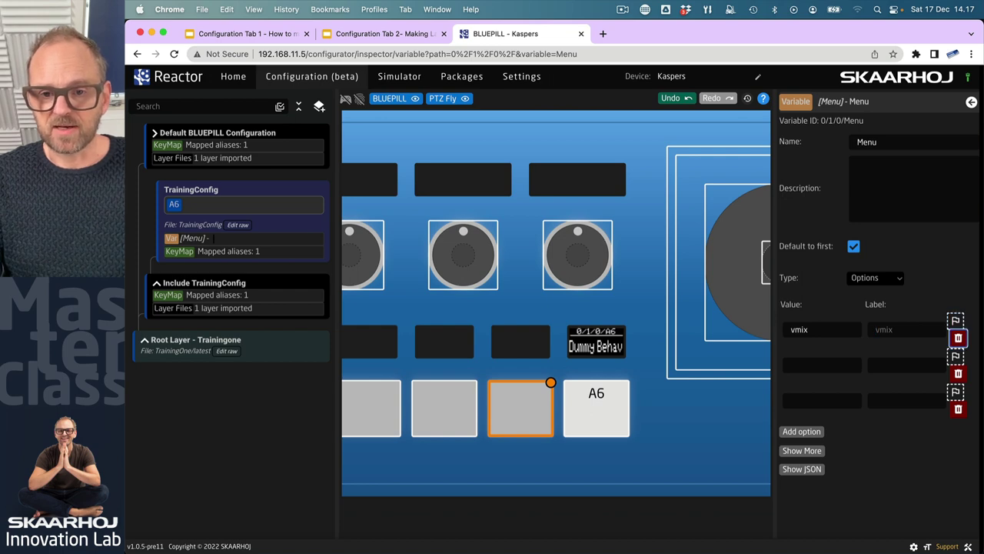
pyautogui.click(810, 368)
pyautogui.write('presets')
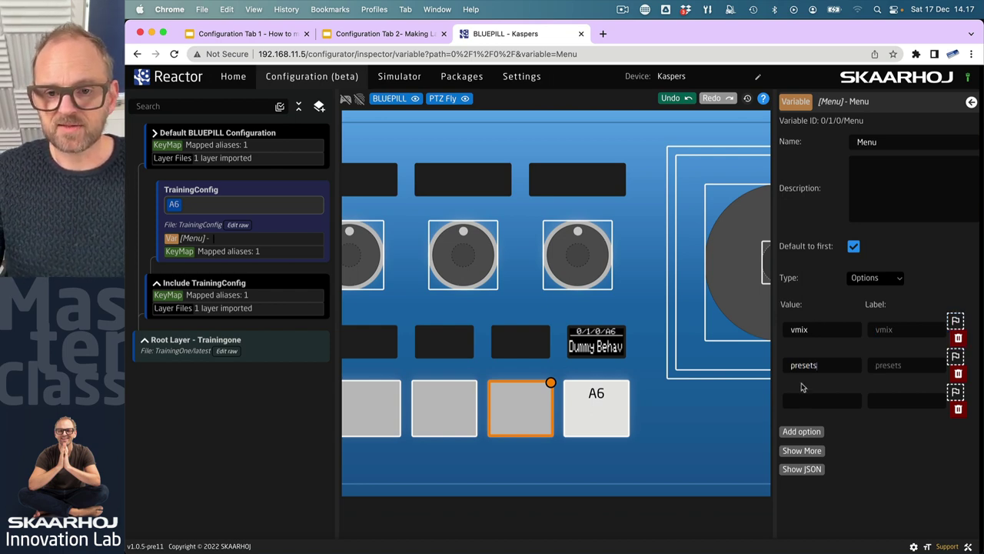
pyautogui.click(800, 402)
pyautogui.write('camsel')
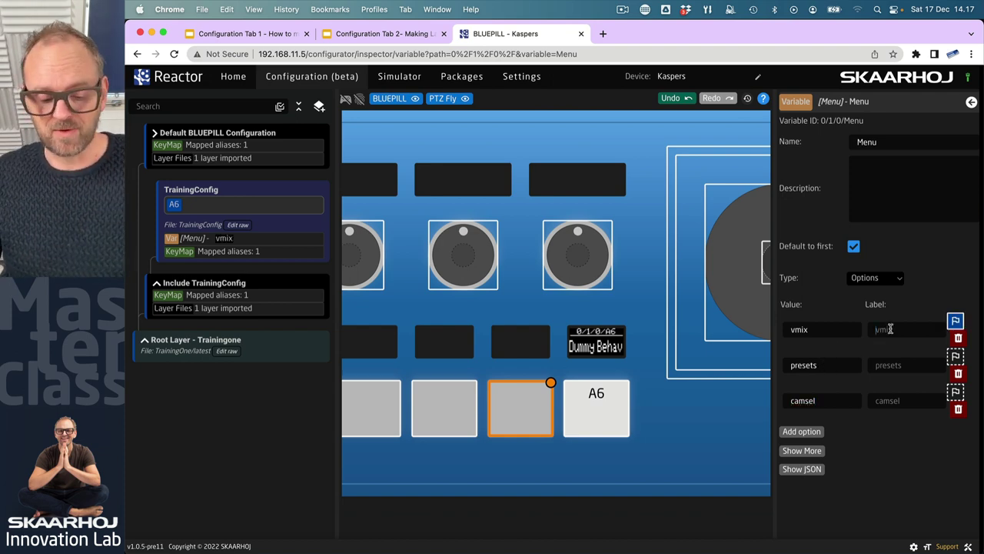
# - Label the Menu variable's options vMix, Presets and Cam Select
pyautogui.click(890, 329)
pyautogui.write('vMix')
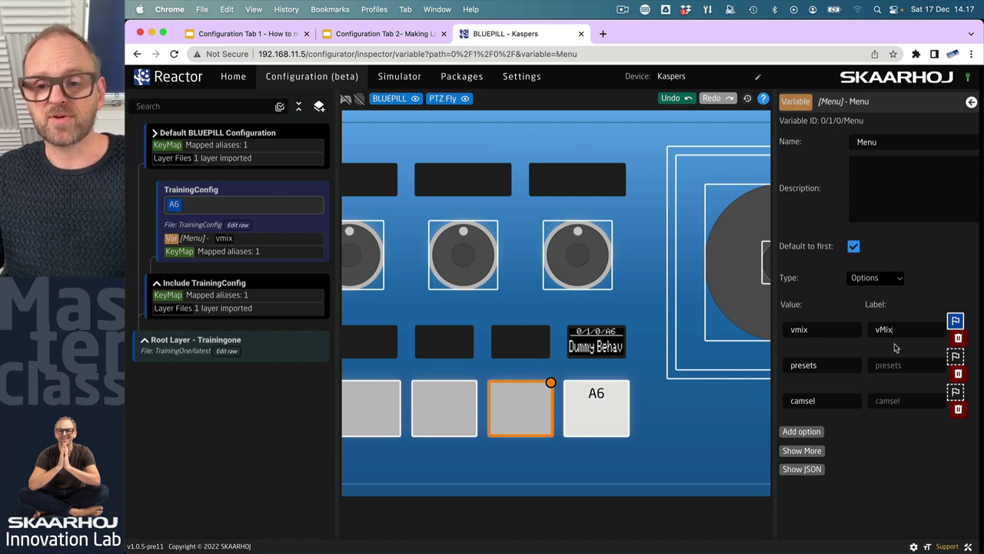
pyautogui.click(896, 365)
pyautogui.write('Presets')
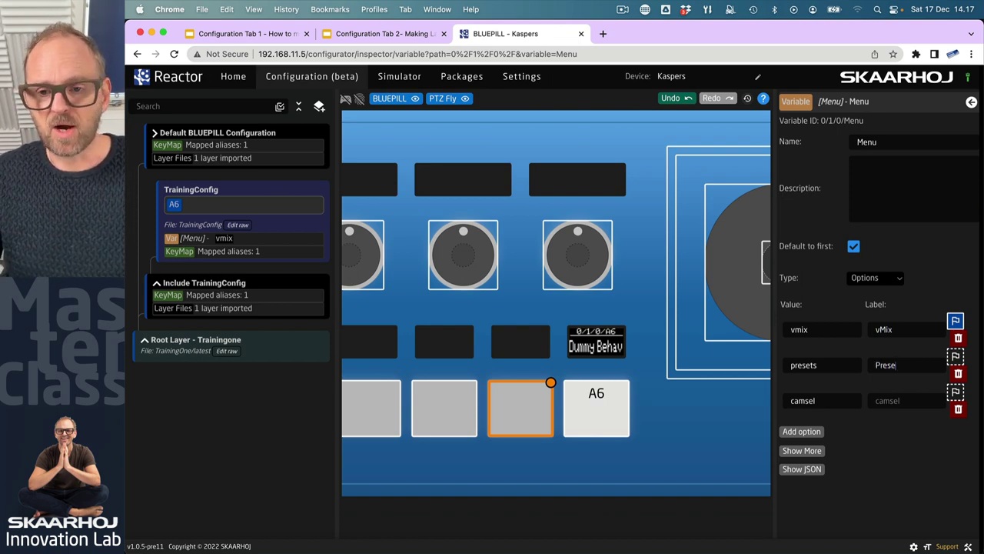
pyautogui.click(901, 399)
pyautogui.write('Cam')
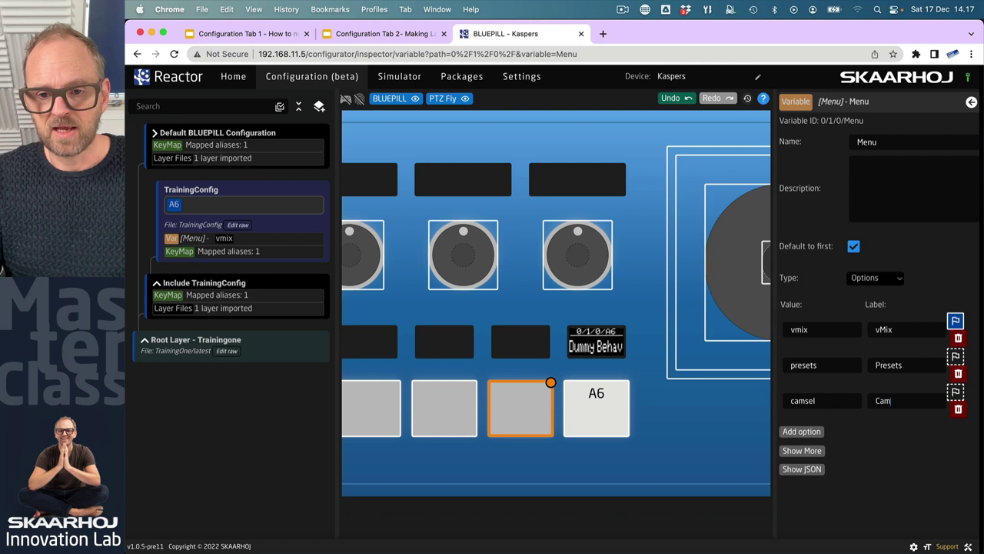
pyautogui.write('. Select')
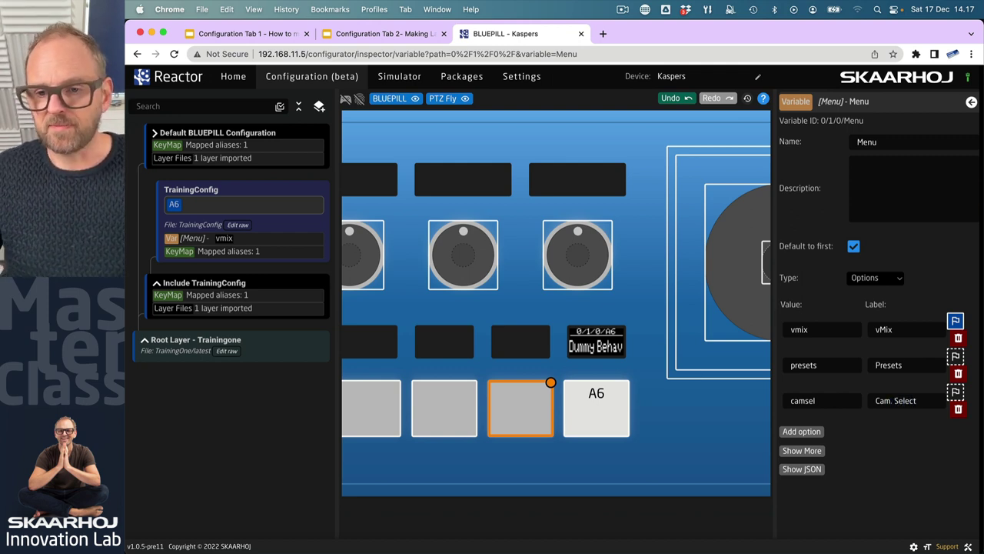
pyautogui.press('Left')
pyautogui.press('Left')
pyautogui.press('Left')
pyautogui.press('Left')
pyautogui.press('Left')
pyautogui.press('Left')
pyautogui.press('Left')
pyautogui.press('BackSpace')
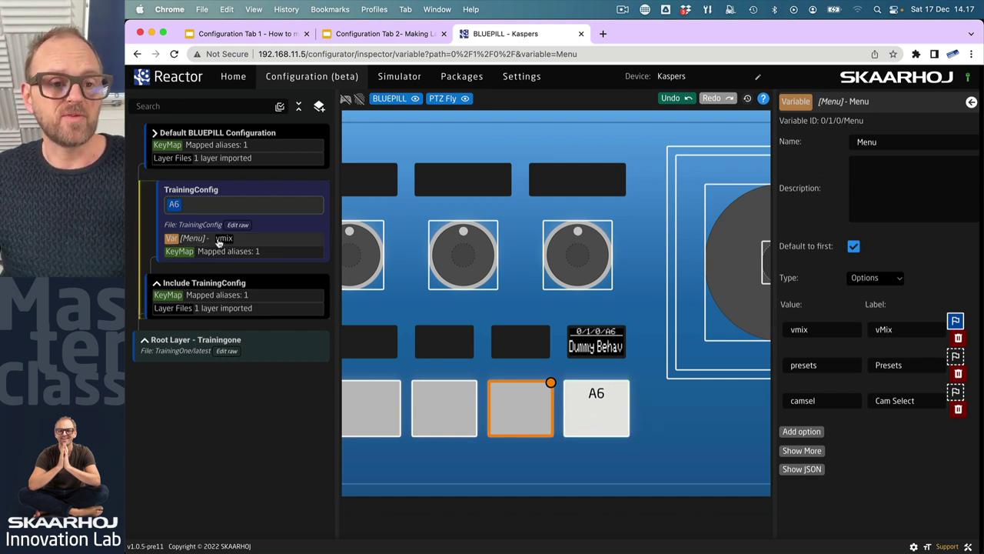
# - Try the presets and camsel options as the Menu variable's flagged option, and flag vmix again
pyautogui.click(955, 359)
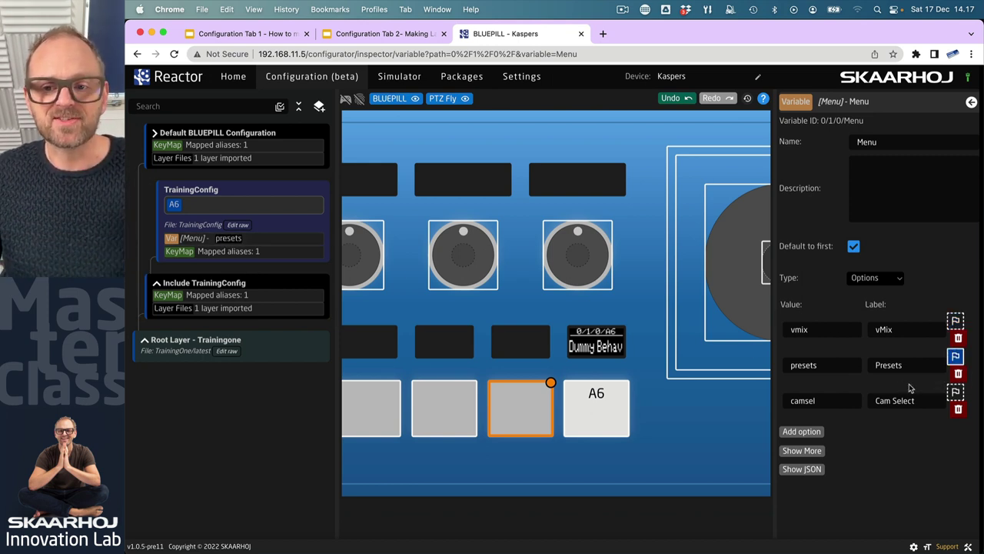
pyautogui.click(955, 392)
pyautogui.click(958, 359)
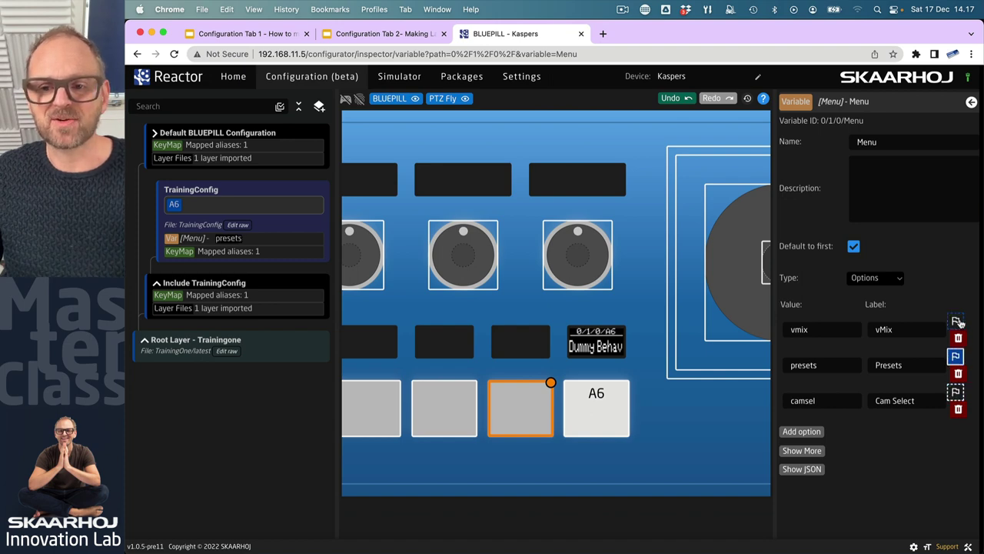
pyautogui.click(956, 320)
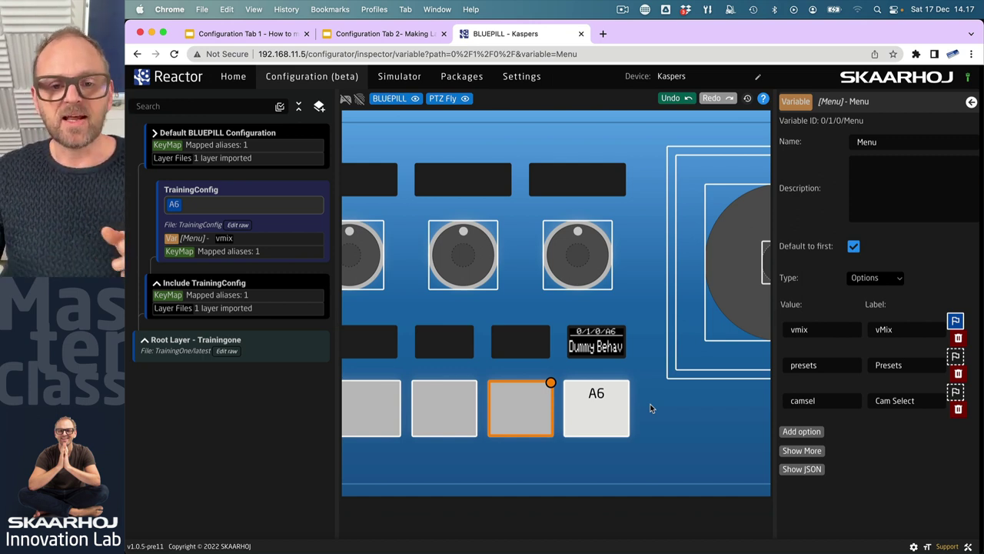
# - Assign the Menu variable as the parameter of the A6 button's behavior
pyautogui.click(594, 413)
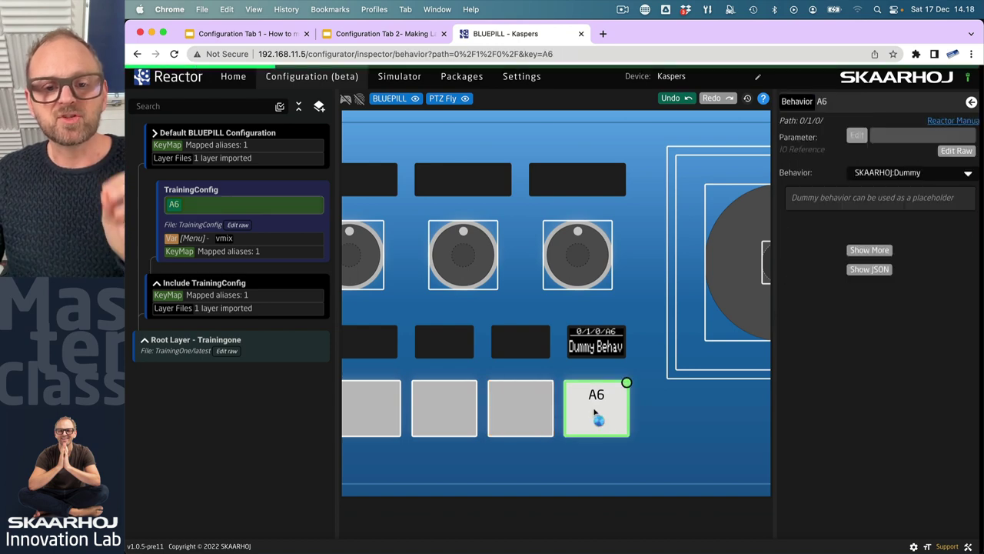
pyautogui.click(858, 136)
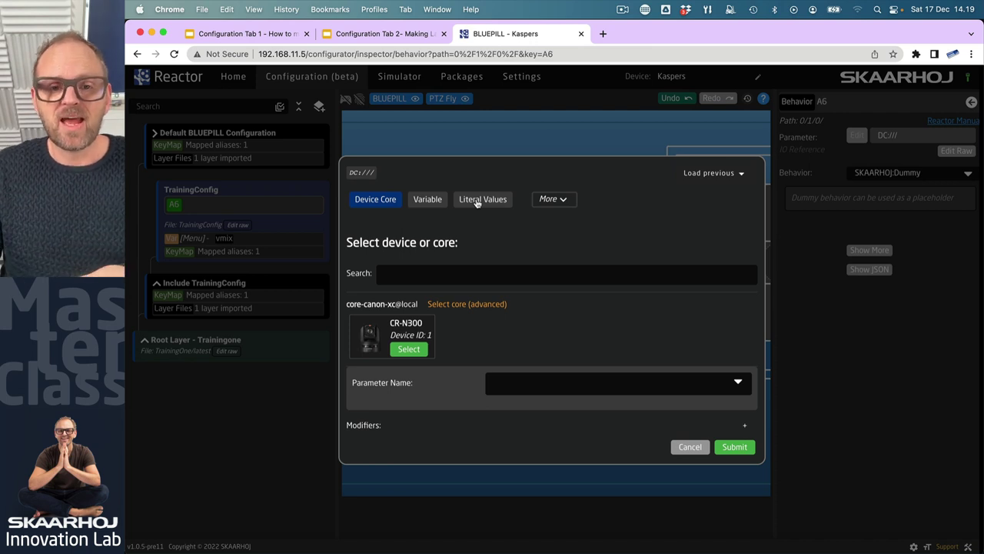
pyautogui.click(546, 202)
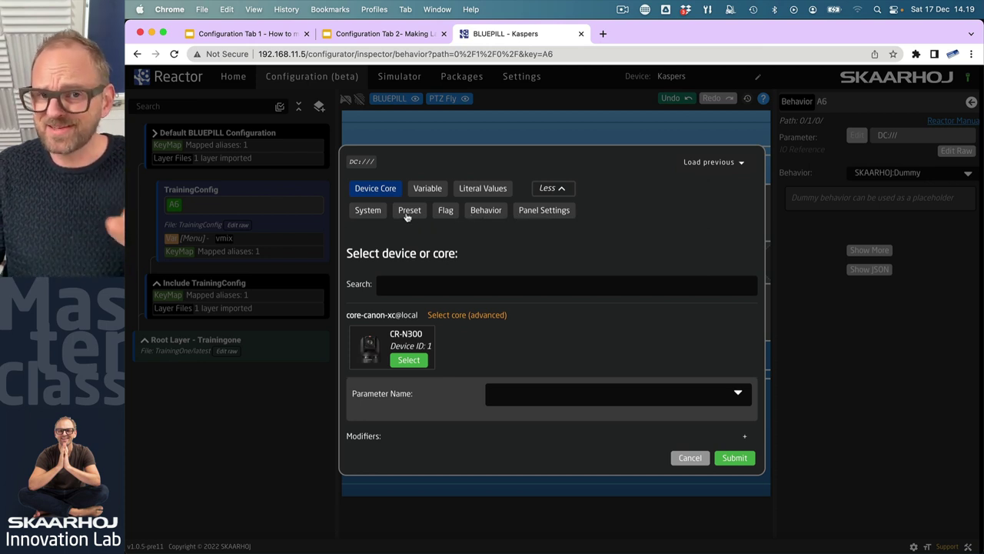
pyautogui.click(554, 193)
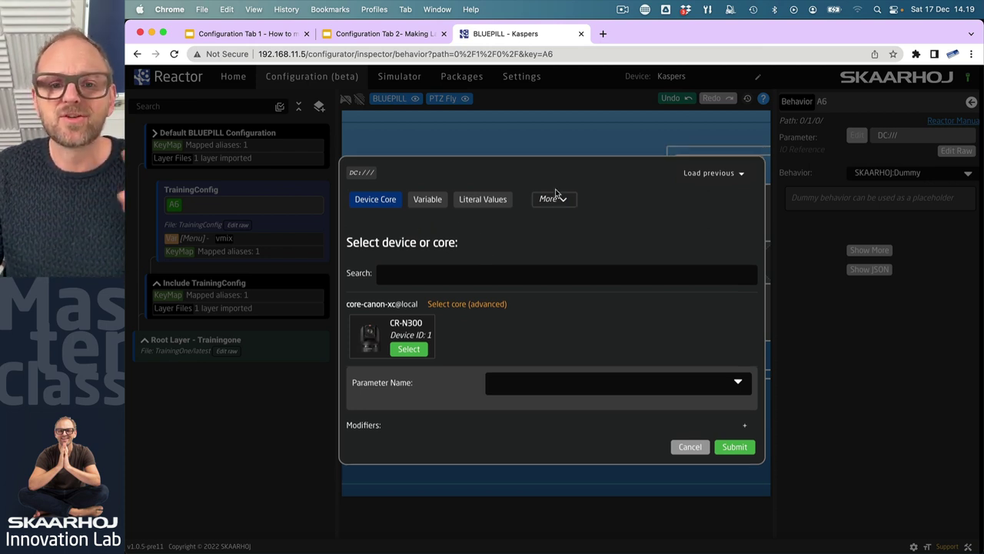
pyautogui.click(427, 202)
pyautogui.click(524, 316)
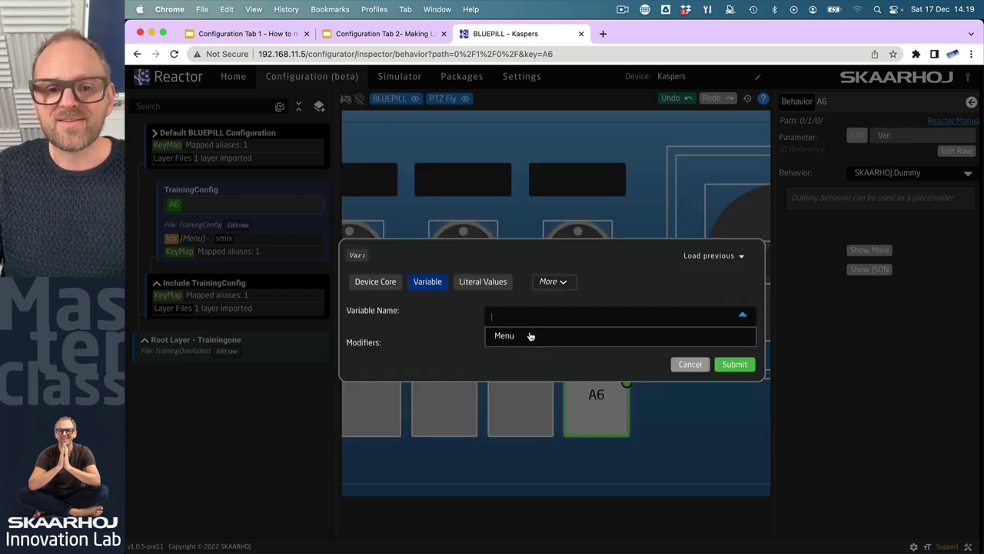
pyautogui.click(506, 336)
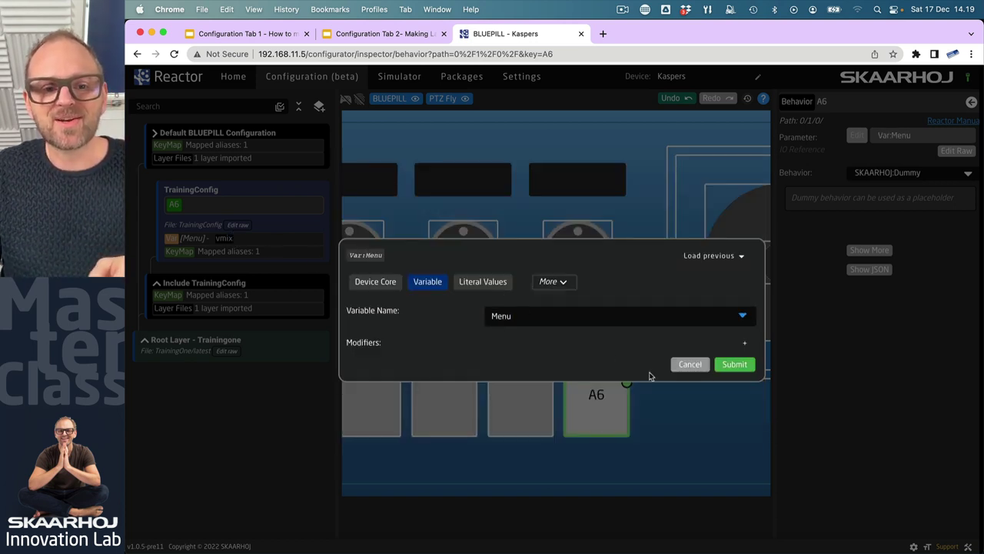
pyautogui.click(735, 366)
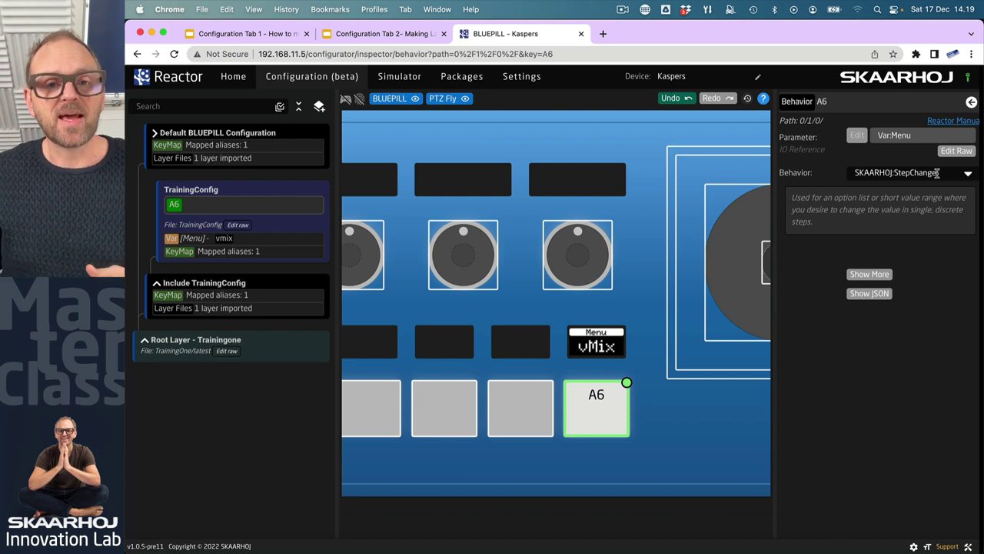
pyautogui.click(601, 425)
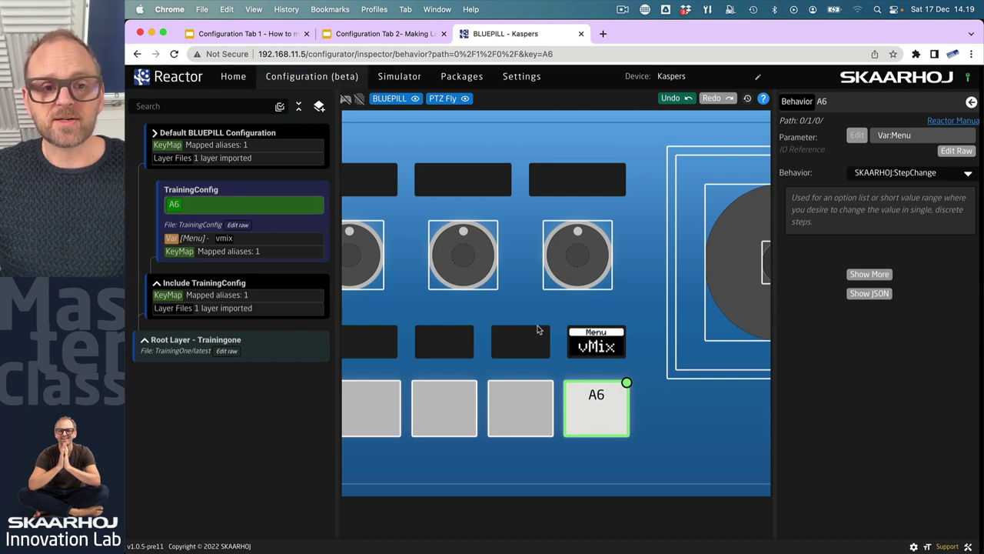
# - Turn on simulation mode and step the A6 button through the Menu options vMix, Presets and Cam Select, ending on vMix
pyautogui.click(347, 100)
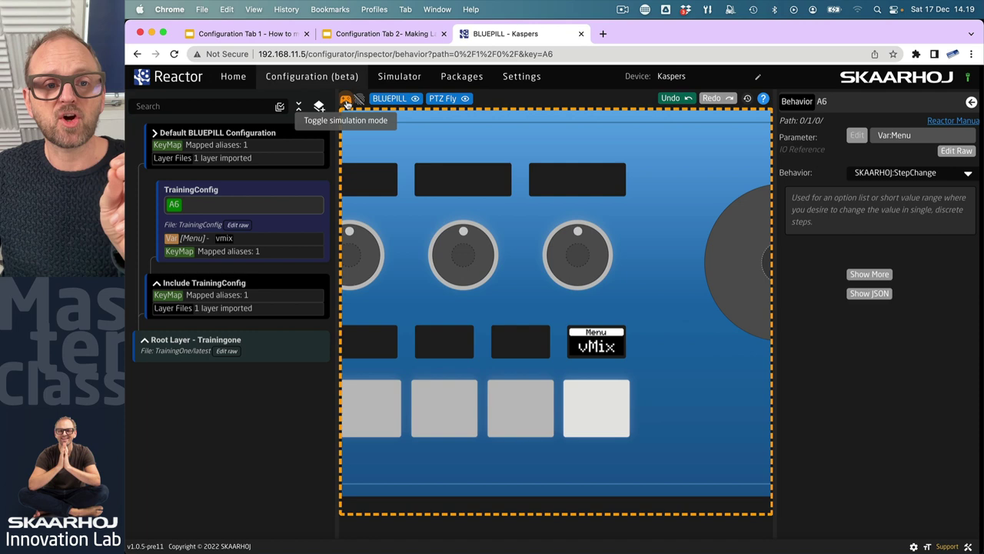
pyautogui.click(607, 423)
pyautogui.click(605, 424)
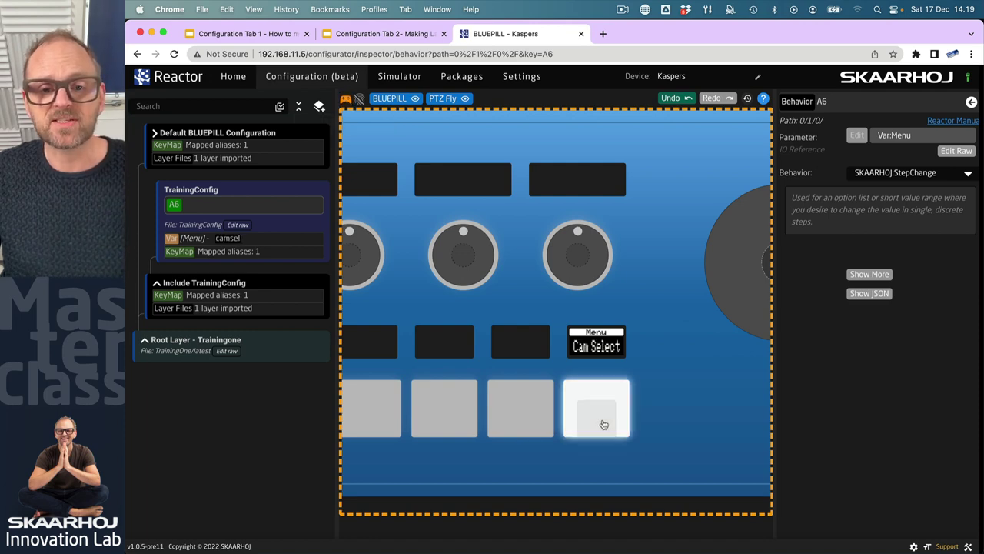
pyautogui.click(604, 425)
pyautogui.click(604, 424)
pyautogui.click(603, 425)
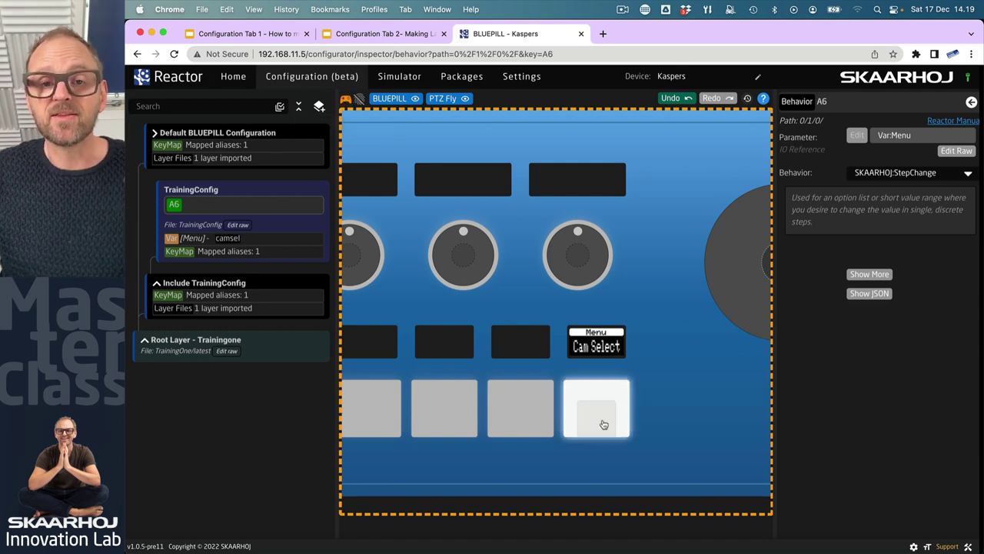
pyautogui.click(604, 425)
pyautogui.click(603, 425)
pyautogui.click(604, 424)
pyautogui.click(604, 425)
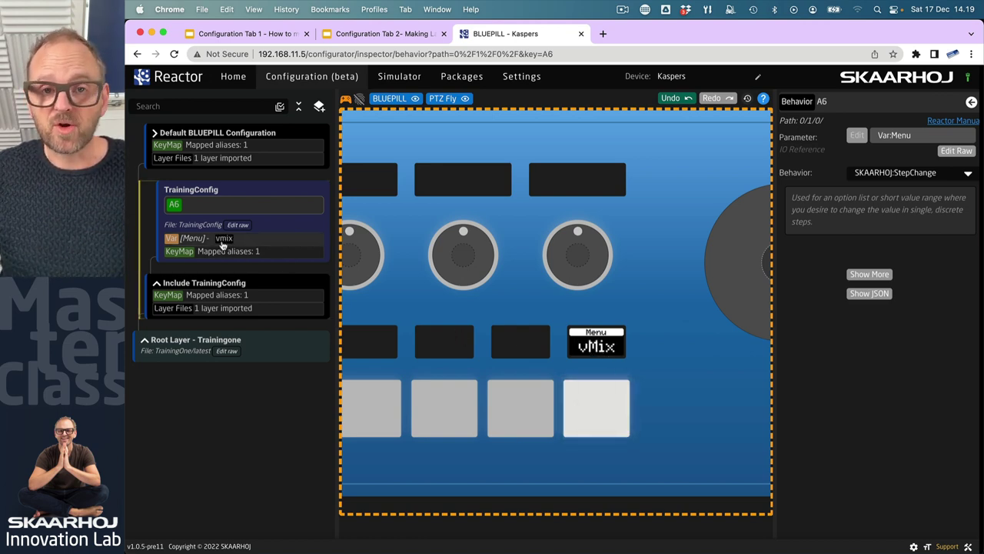
# - Cycle the simulated A6 button through two more rounds of options, checking the Menu variable's value in the TrainingConfig layer
pyautogui.click(595, 426)
pyautogui.click(597, 428)
pyautogui.click(597, 427)
pyautogui.click(597, 427)
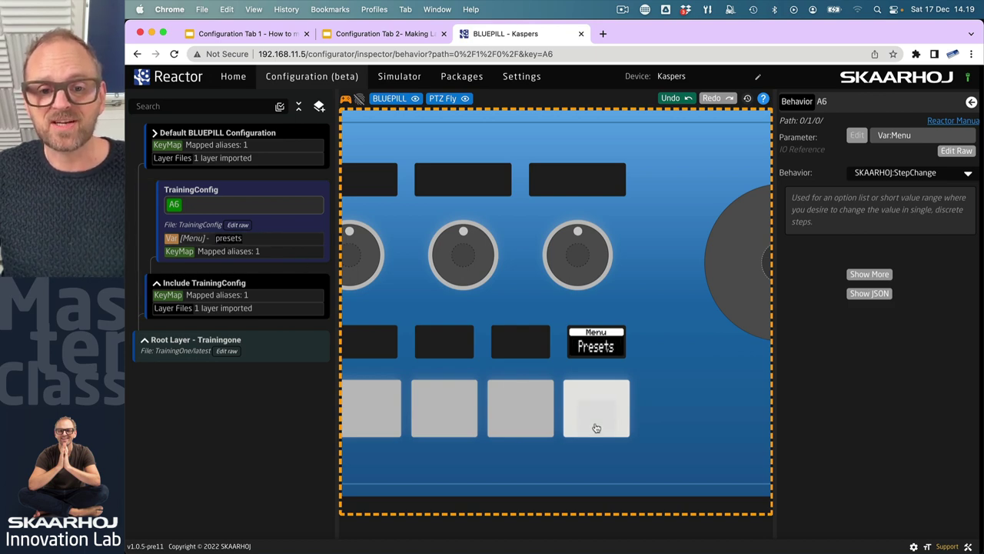
pyautogui.click(597, 428)
pyautogui.click(597, 428)
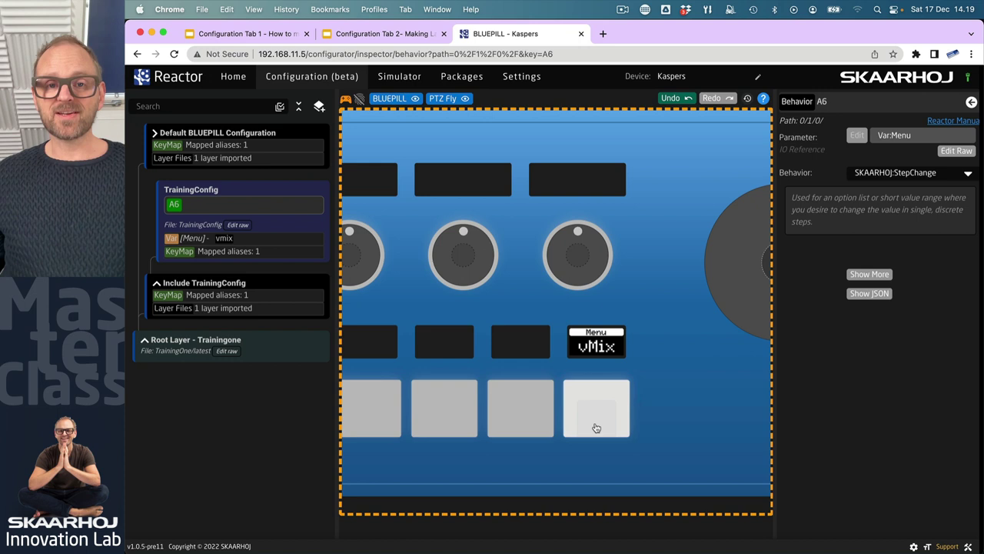